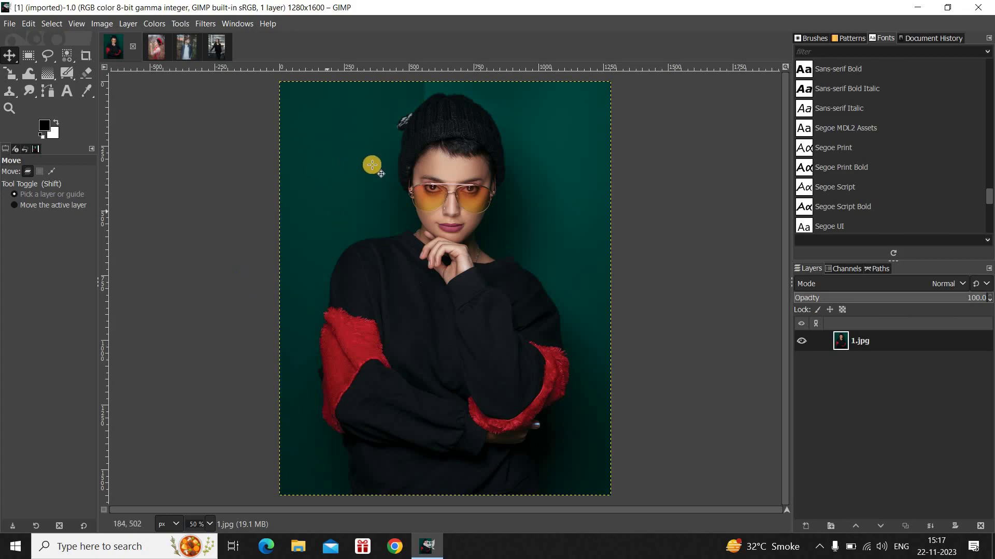
Look through the four imported portrait photos and return to 1.jpg.
left_click(156, 45)
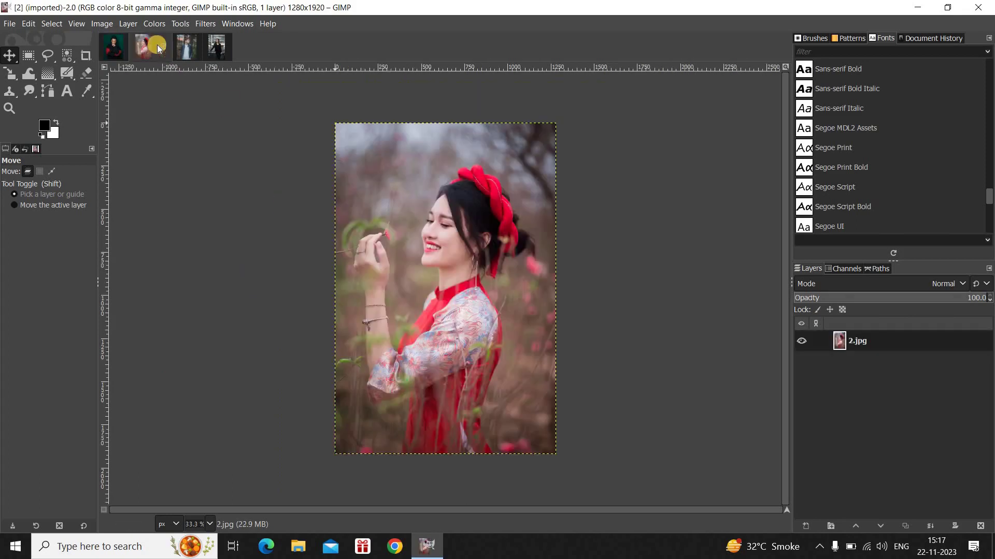
left_click(187, 44)
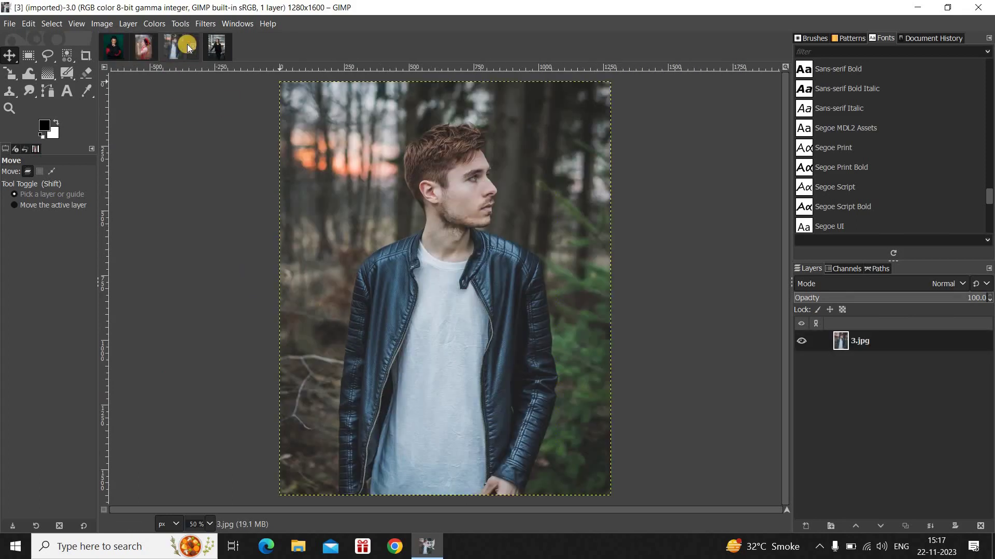
left_click(214, 43)
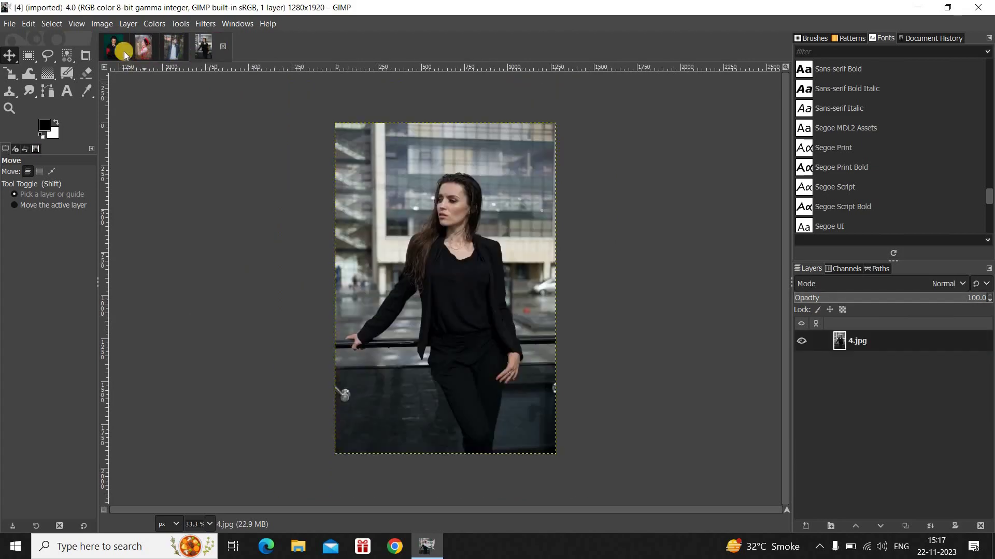
left_click(112, 46)
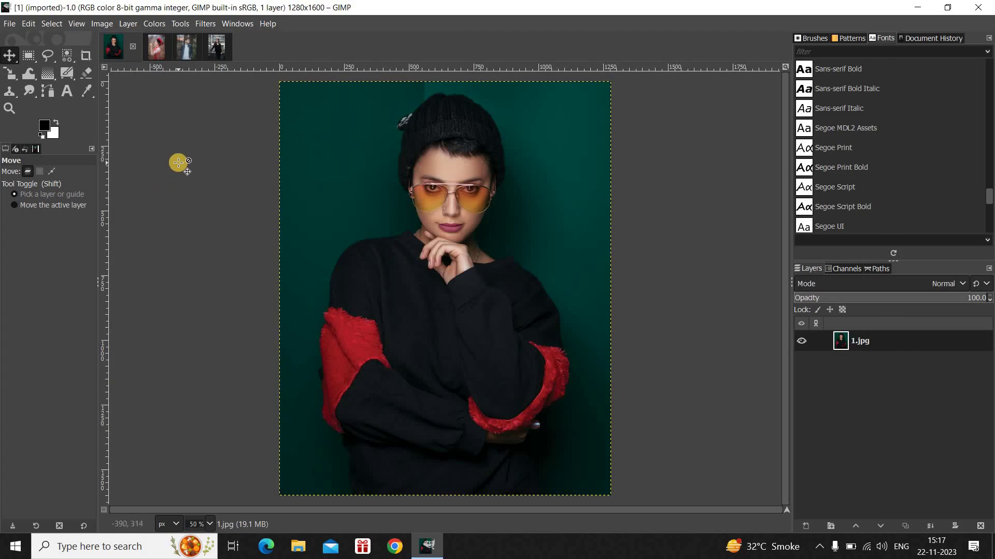
Create a new 1920 × 1080 px image filled with transparency.
left_click(10, 23)
left_click(13, 43)
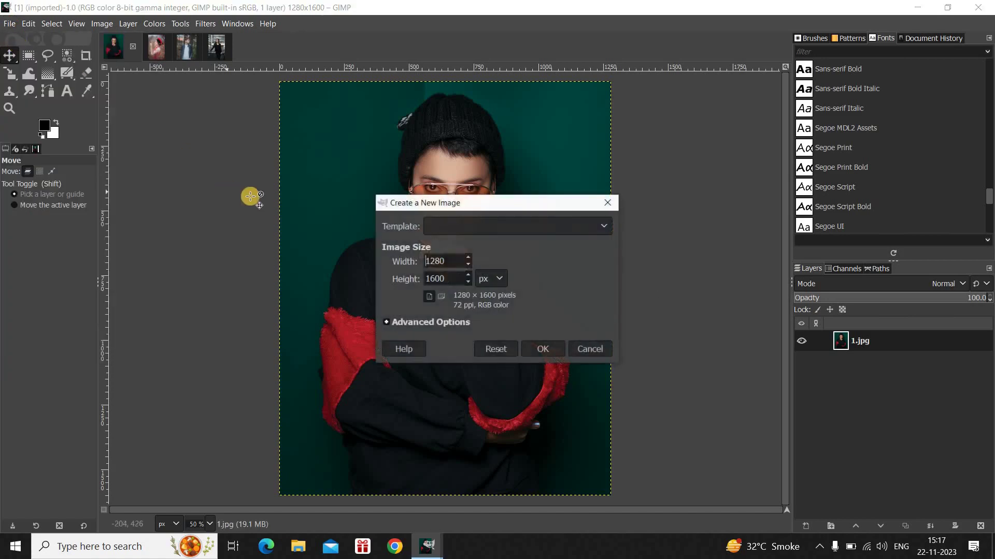
left_click(456, 263)
key("BackSpace")
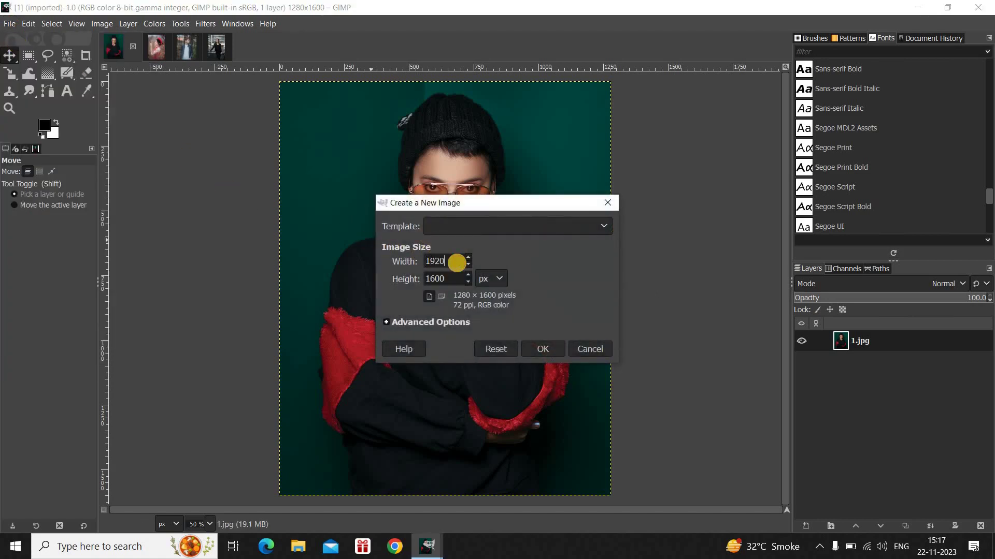
left_click(458, 280)
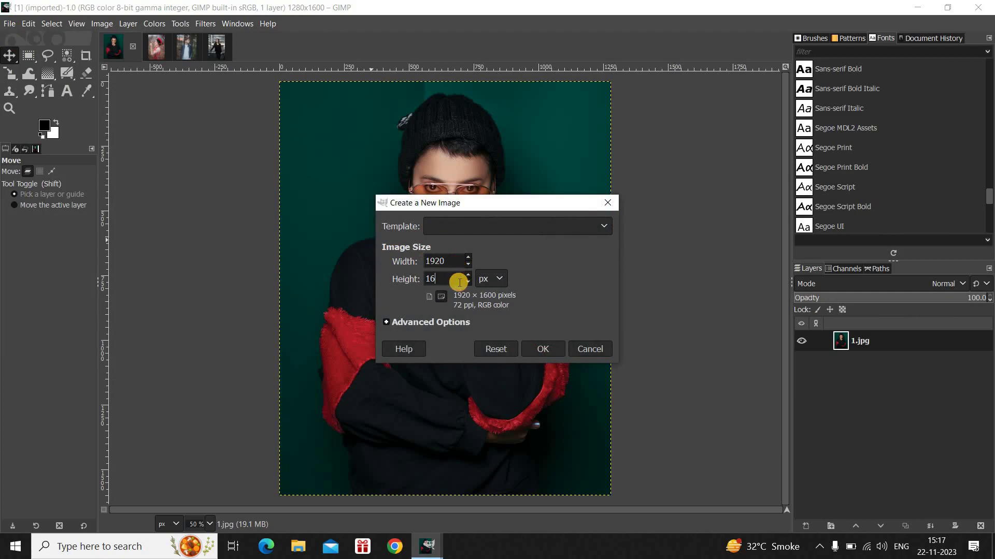
left_click(444, 322)
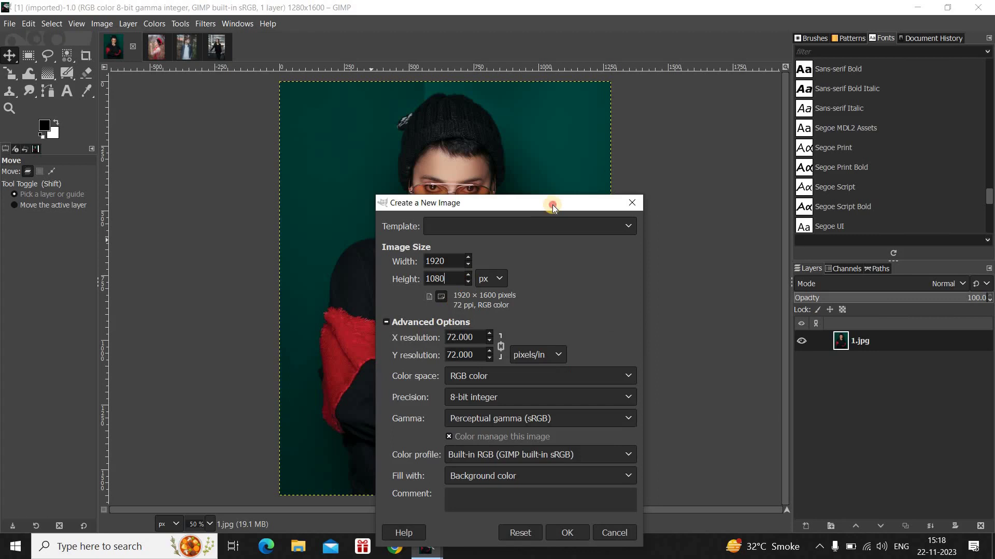
left_click_drag(553, 204, 555, 127)
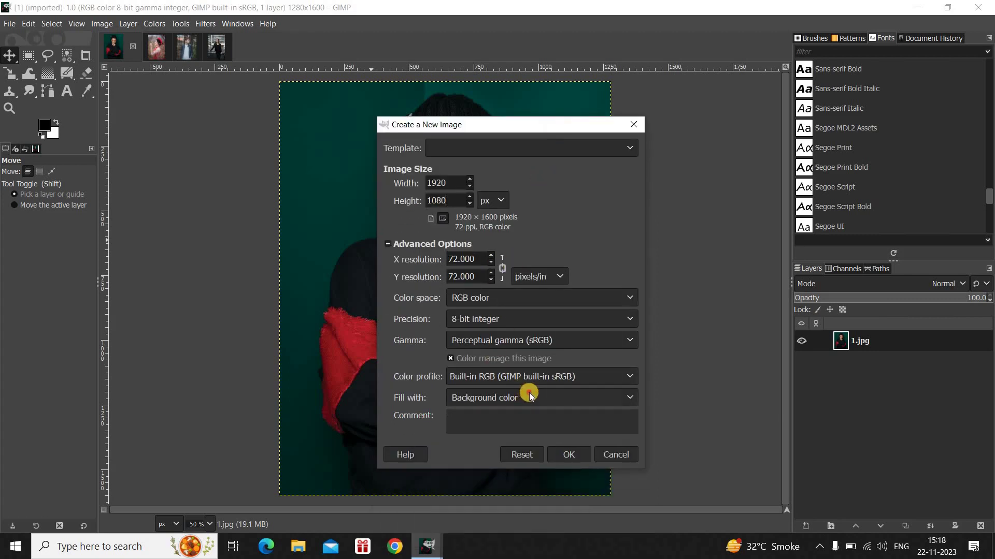
left_click(530, 393)
left_click(538, 460)
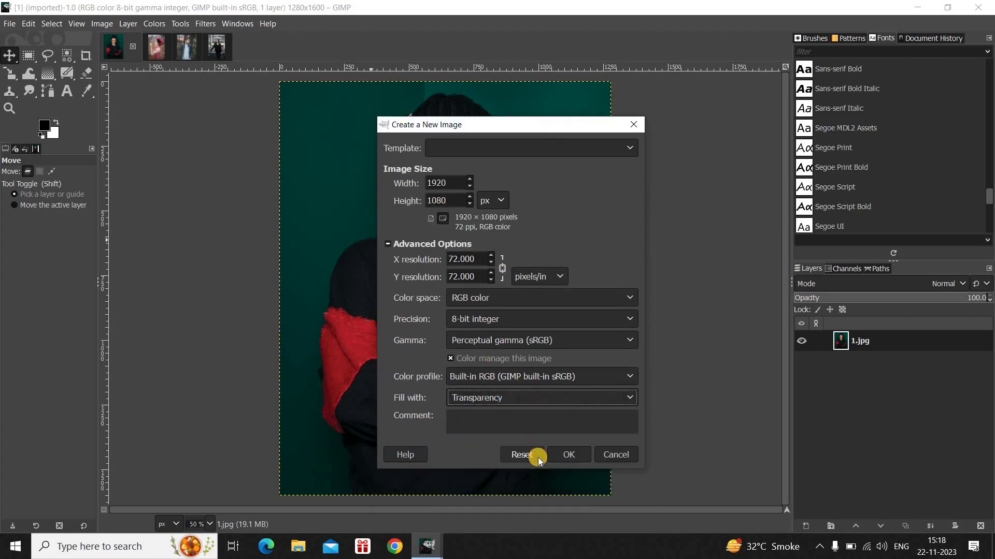
left_click(570, 455)
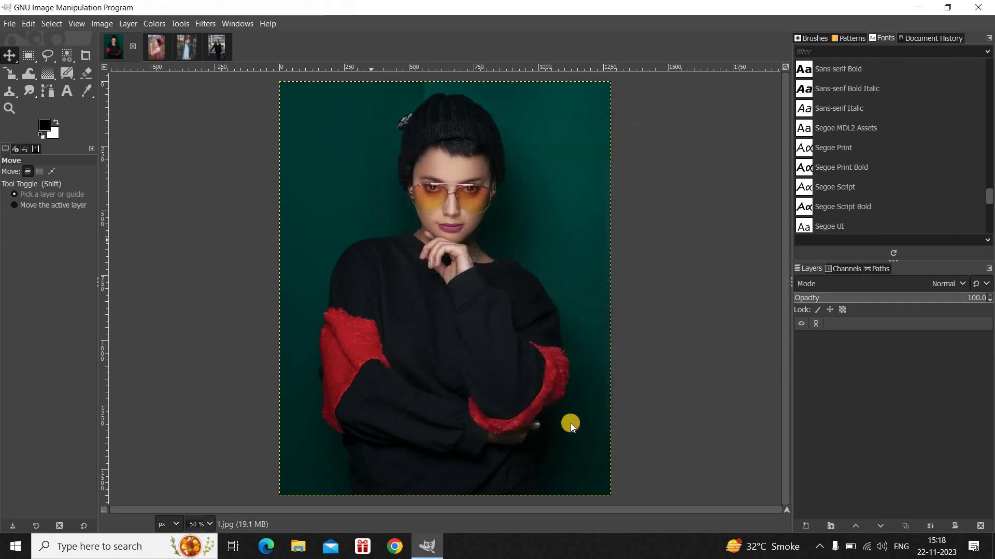
key("minus")
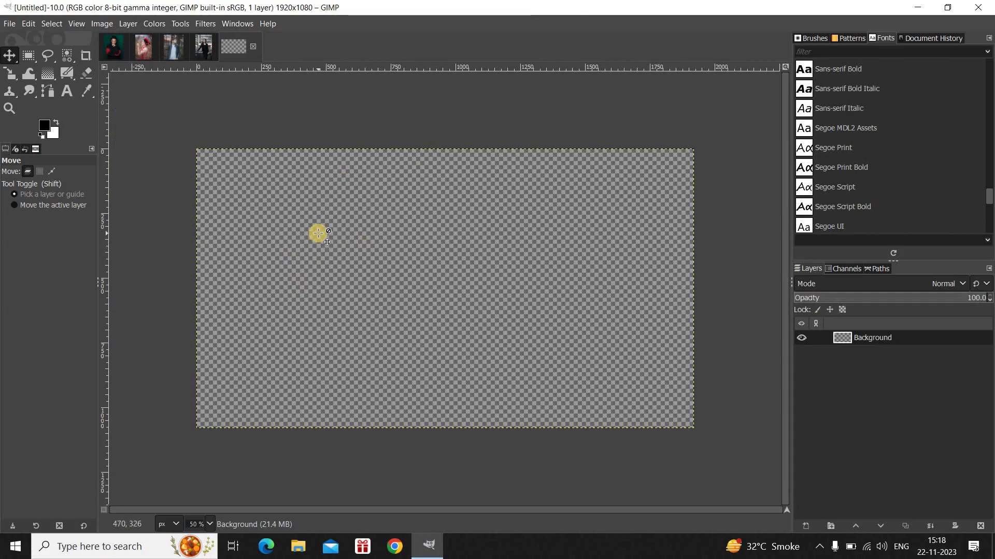
Add a text box spanning most of the canvas and enter "TEXT" in it.
left_click(67, 92)
left_click_drag(220, 167, 673, 392)
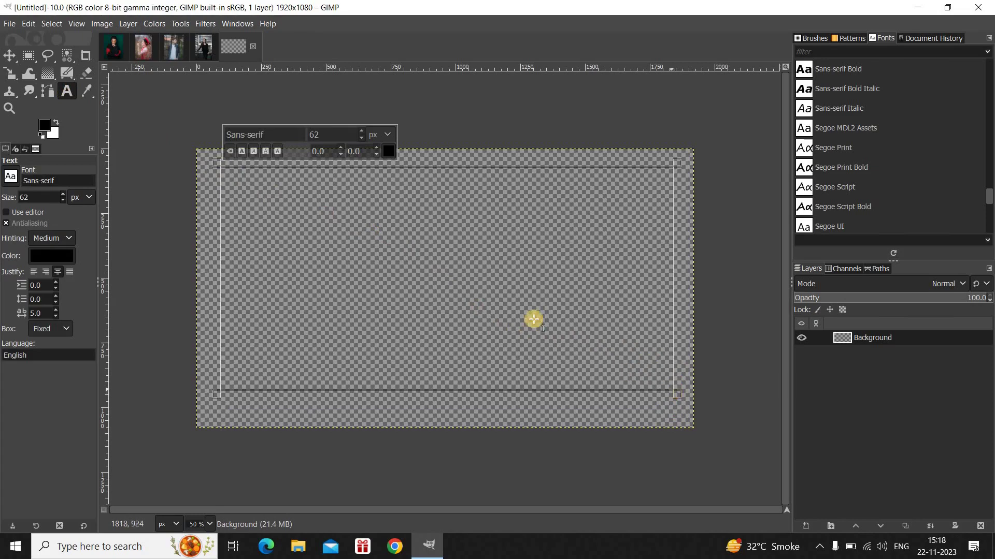
left_click(427, 248)
type("TEXT")
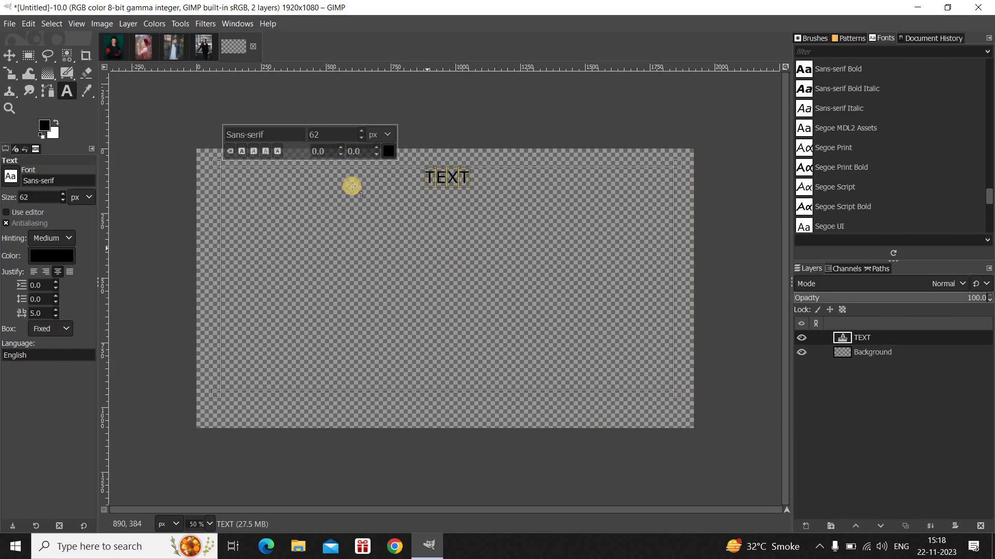
Set the text's font to Montserrat Heavy and its size to 600 px.
left_click(278, 134)
key("ctrl+a")
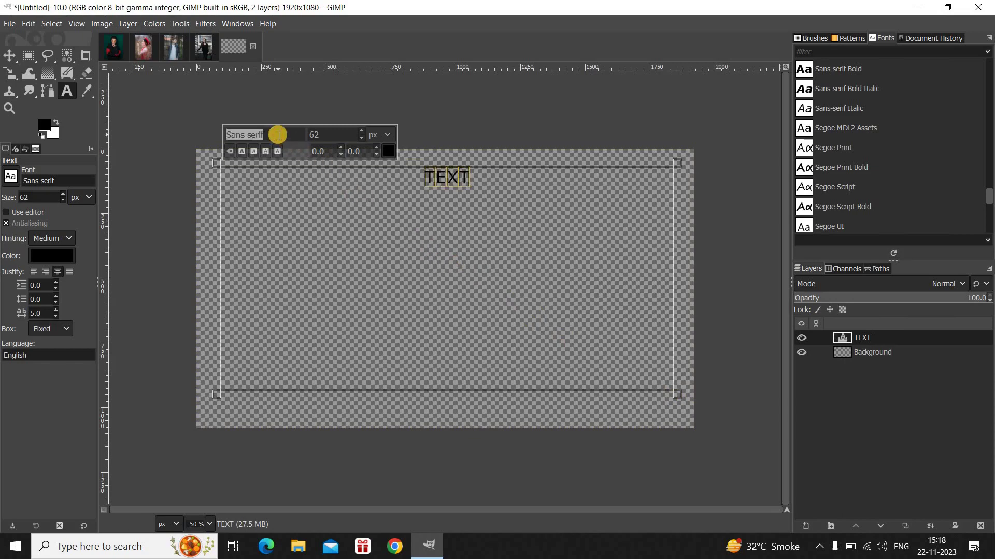
key("BackSpace")
type("mont")
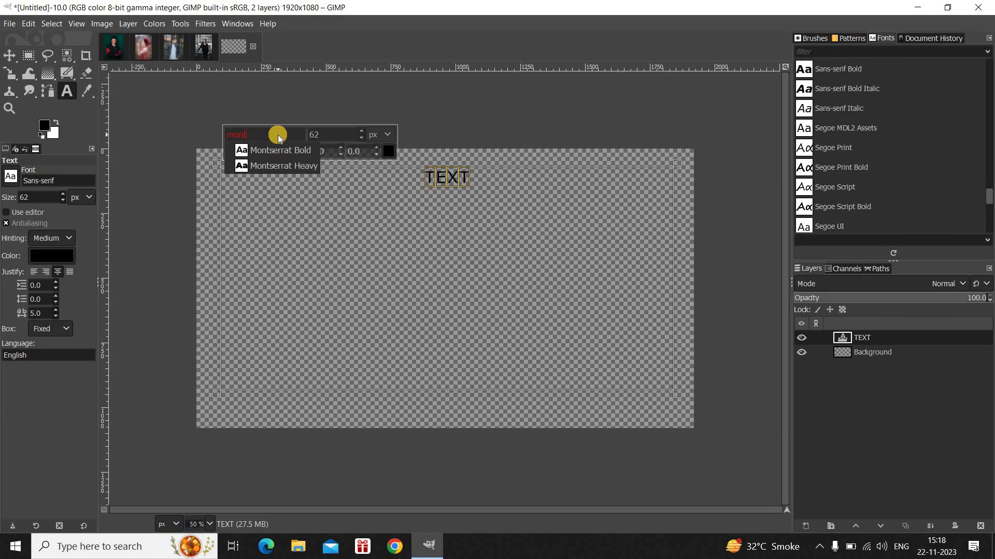
key("Down")
key("Down")
key("Return")
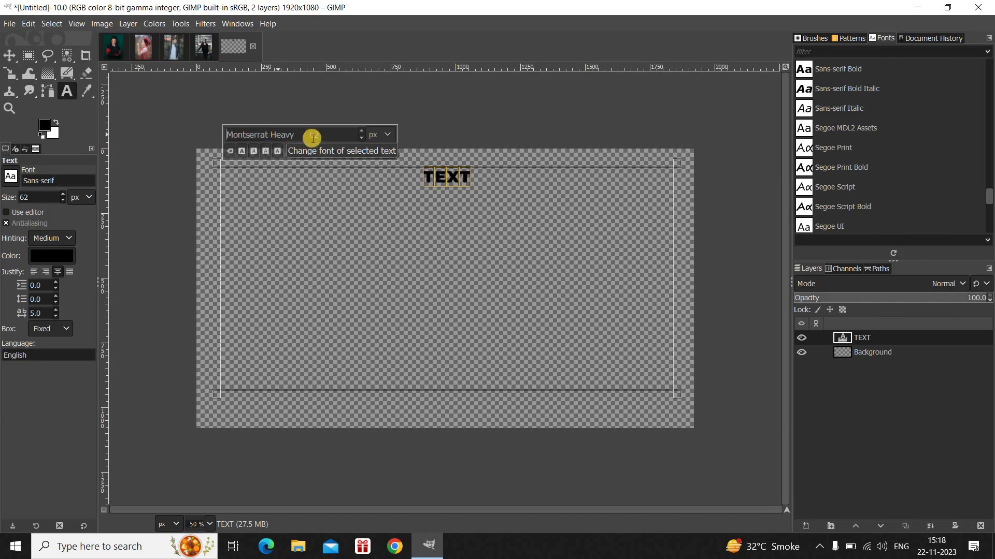
left_click(330, 135)
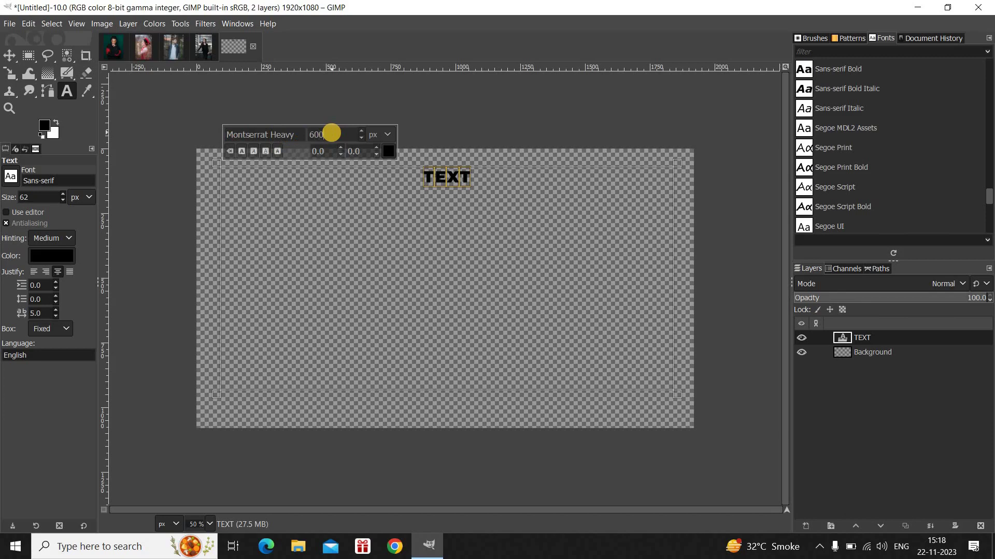
type("600")
key("Return")
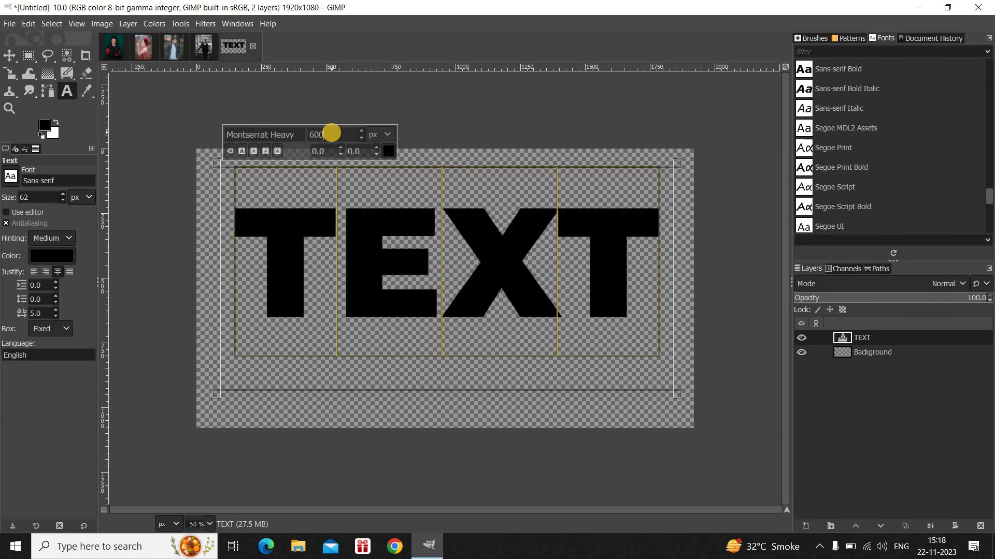
Color the text white (ffffff) and raise the lower edge of its text box closer to the letters.
left_click(389, 154)
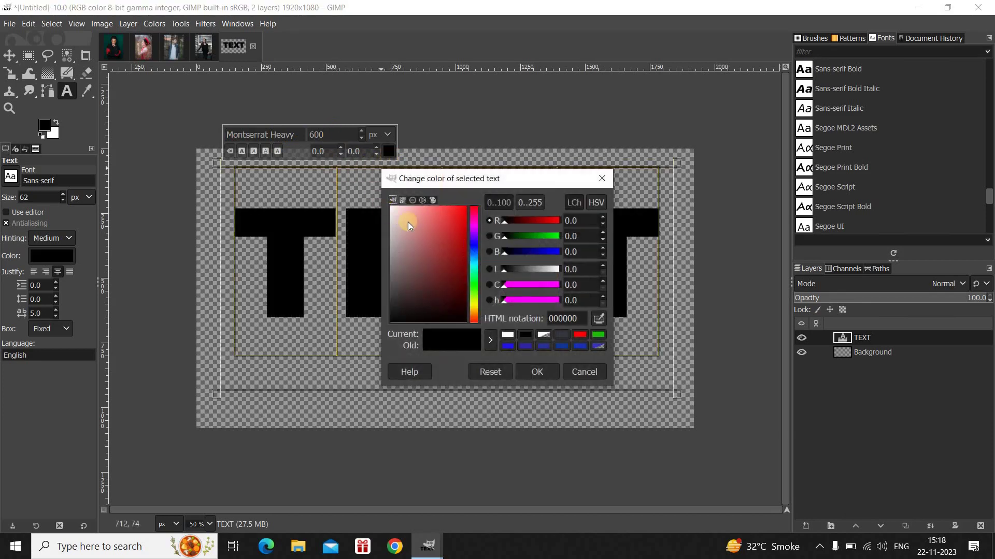
left_click_drag(408, 222, 367, 184)
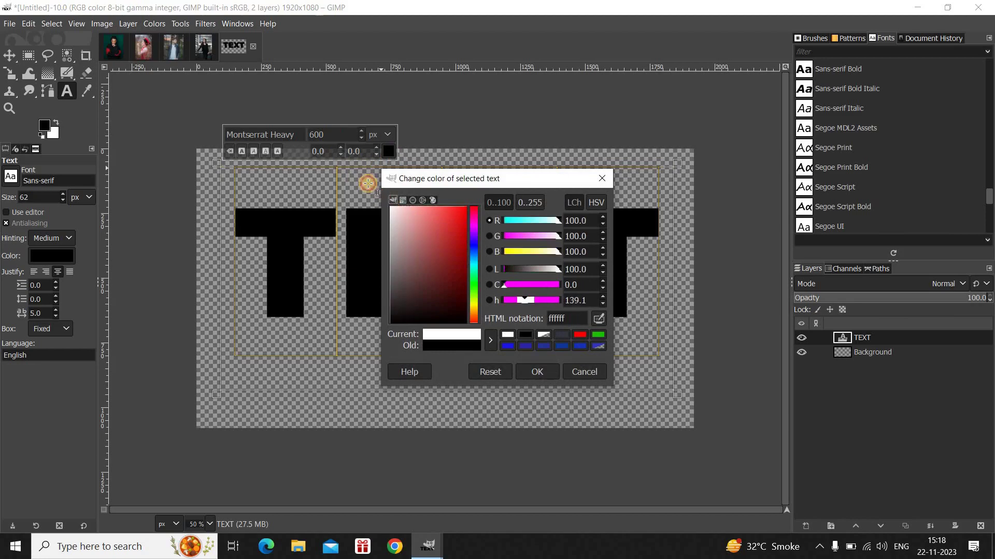
left_click(533, 372)
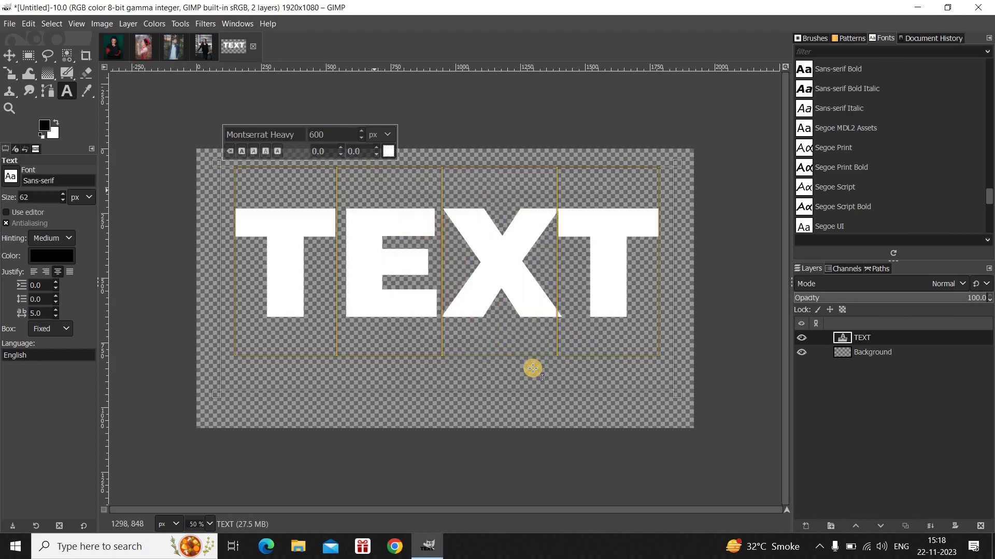
left_click(495, 351)
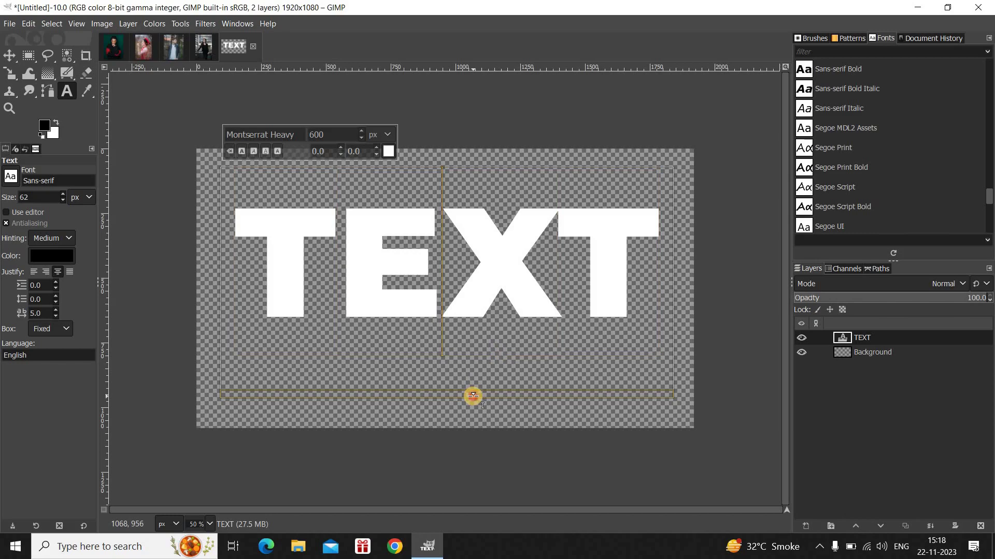
left_click_drag(472, 396, 487, 362)
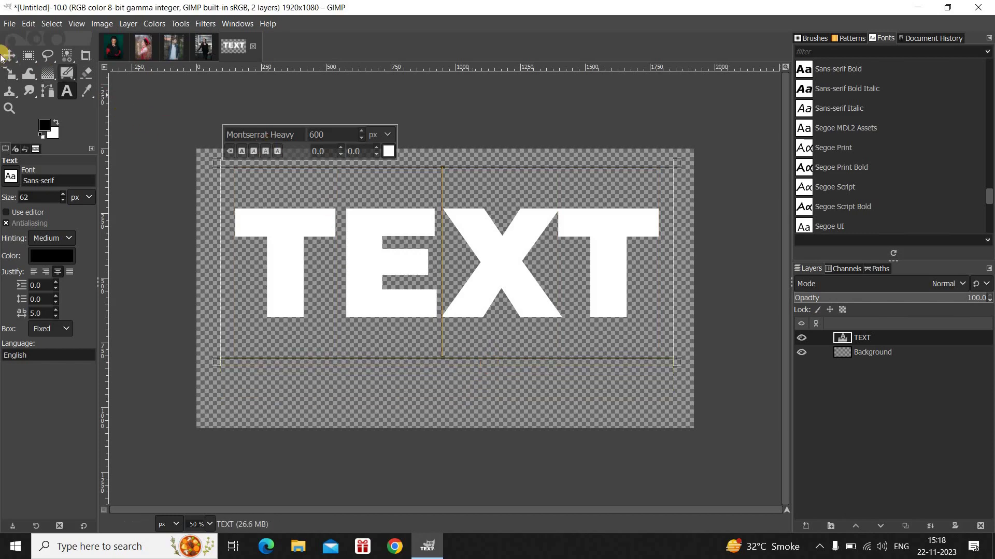
Center the text layer horizontally and vertically on the canvas with the Alignment tool, and return to the Move tool.
left_click_drag(9, 55, 46, 71)
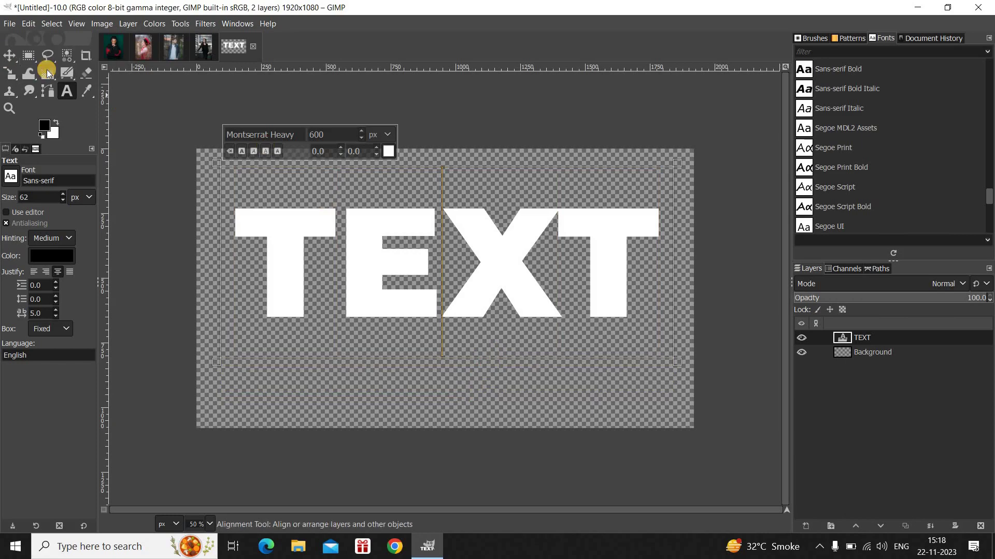
left_click(289, 225)
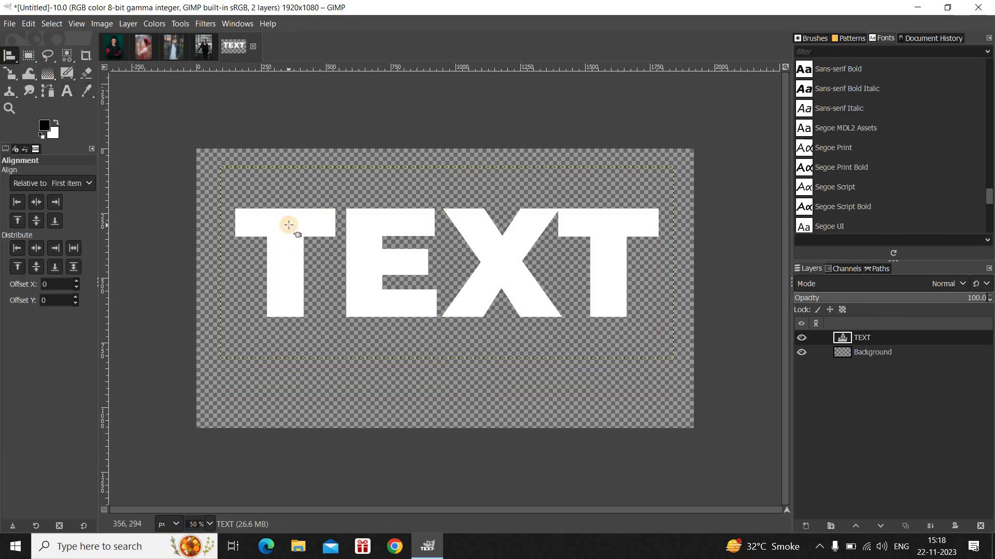
left_click(38, 203)
left_click(38, 221)
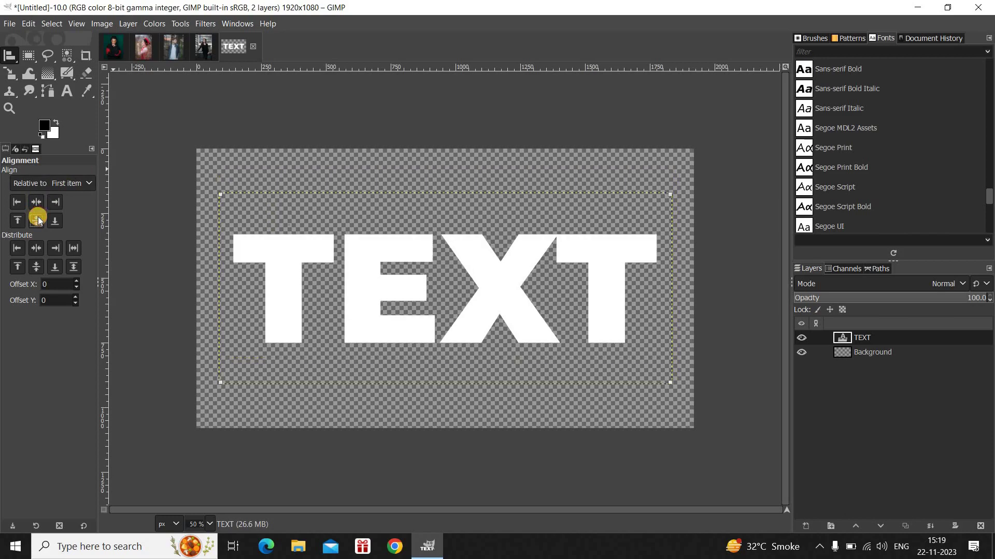
left_click(13, 56)
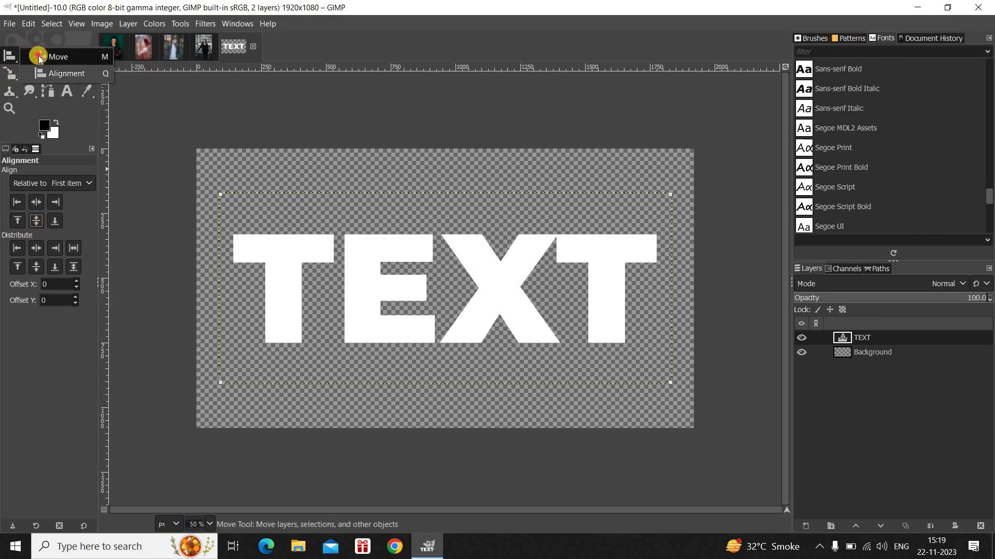
left_click(38, 55)
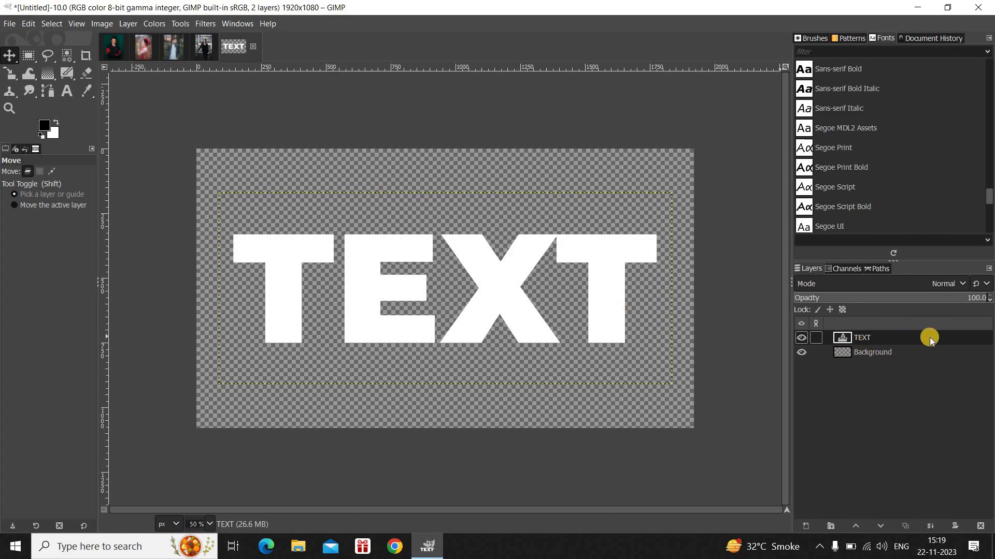
Duplicate the TEXT layer and recolor all letters of the copy black.
left_click(903, 523)
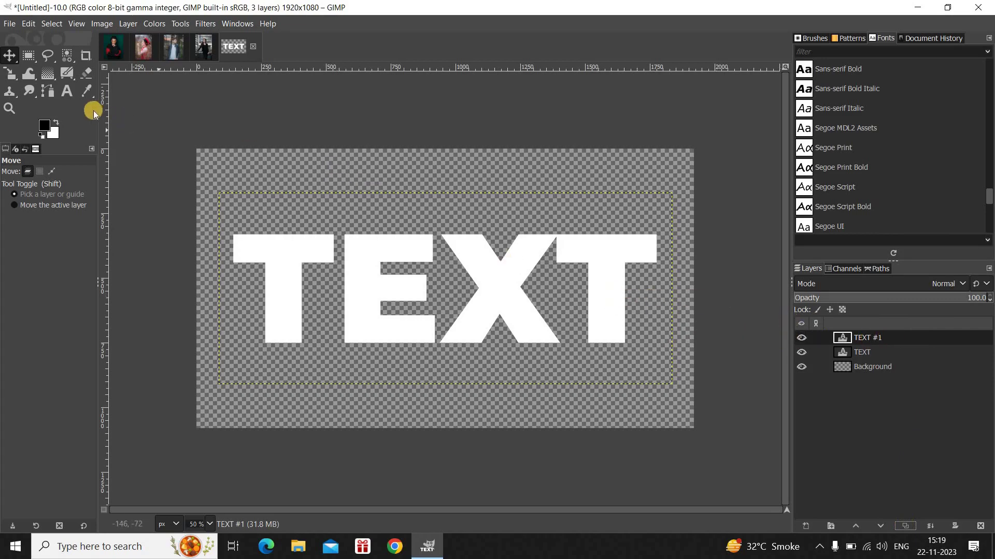
left_click(69, 92)
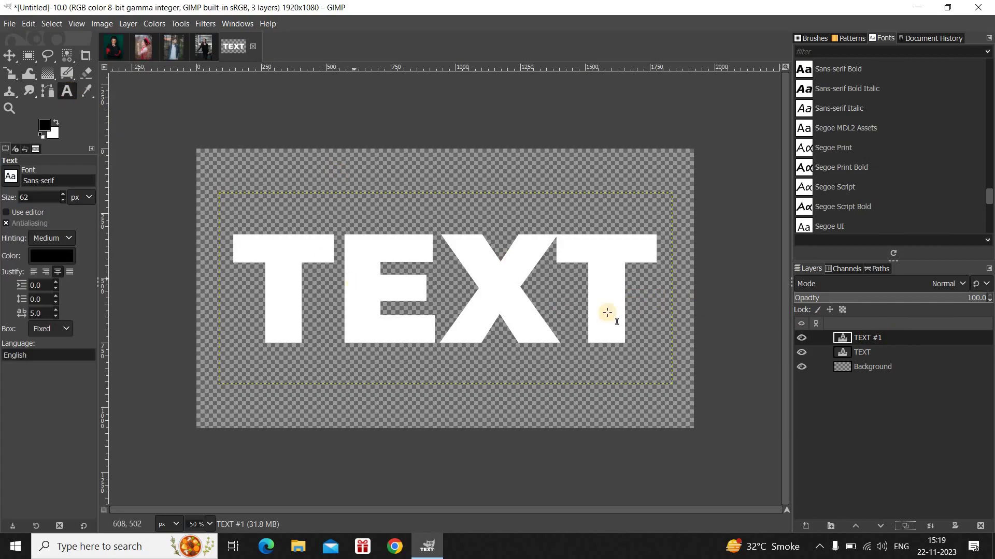
left_click(643, 312)
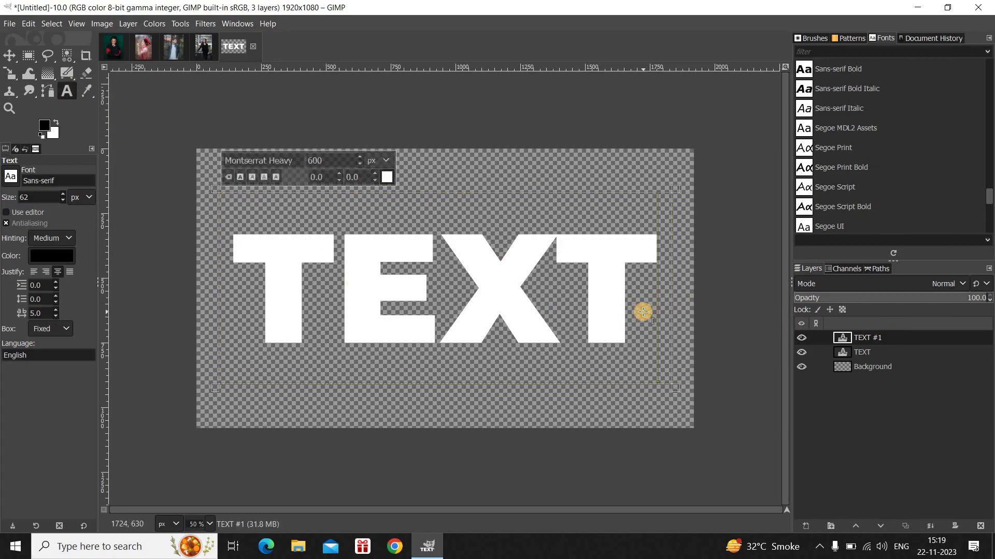
key("shift+Left")
key("shift+Left")
key("shift+Left")
key("shift+Left")
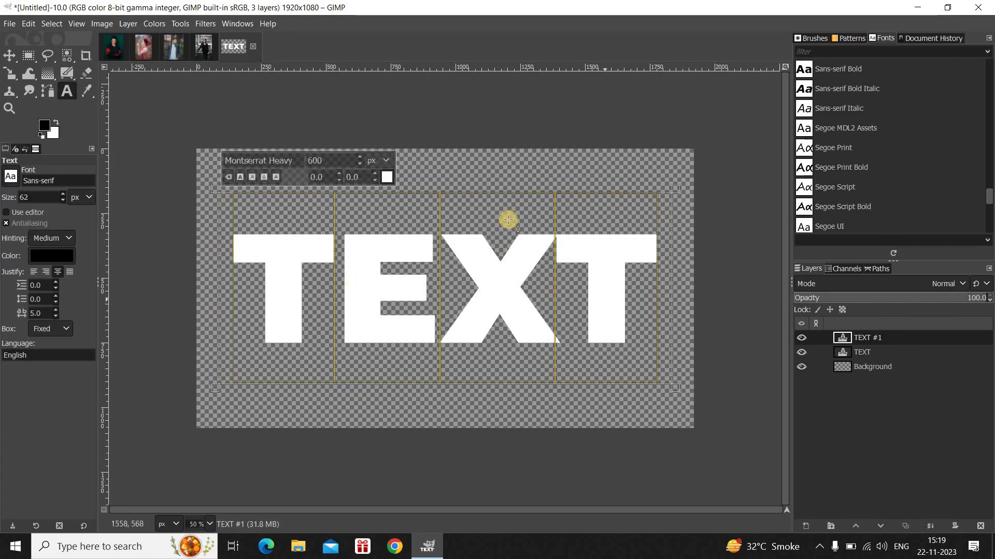
left_click(388, 179)
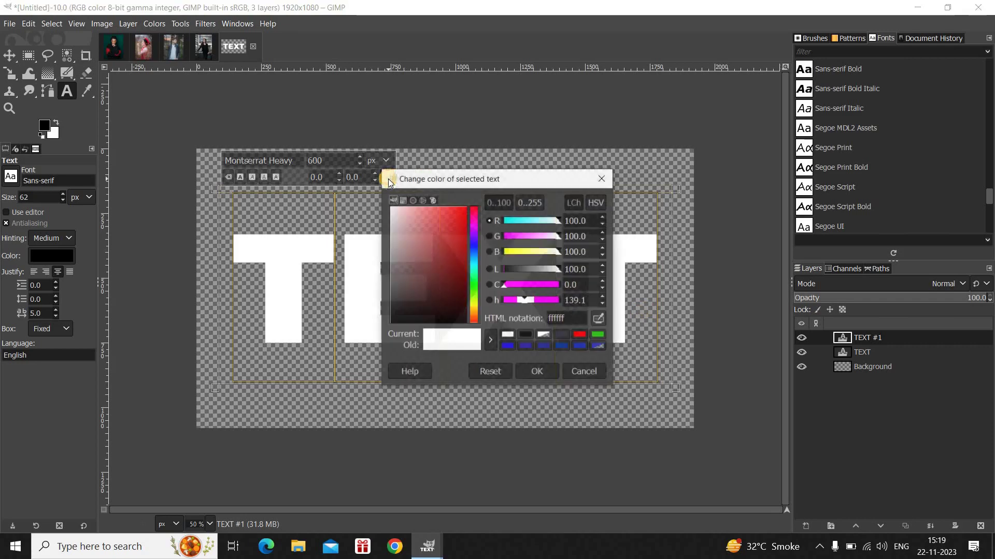
left_click_drag(422, 250, 409, 323)
left_click(542, 372)
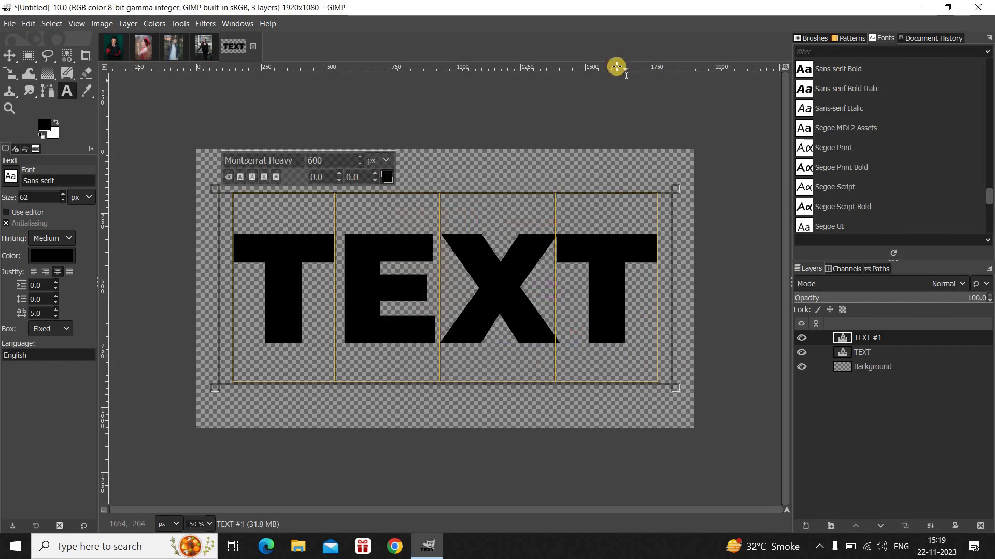
Apply a Gaussian Blur of 31.50 in X and Y to the black text copy and move it below the white TEXT layer.
left_click(205, 21)
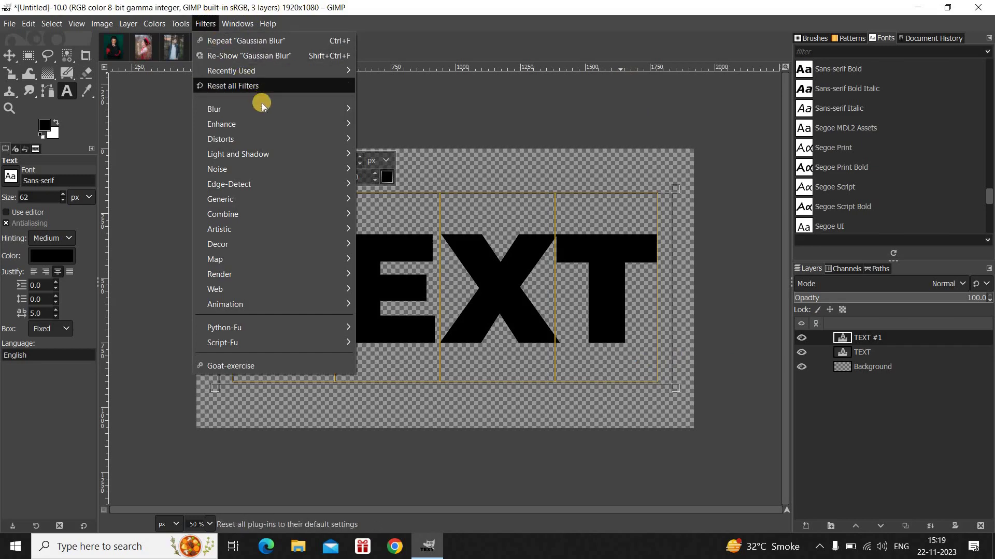
mouse_move(333, 112)
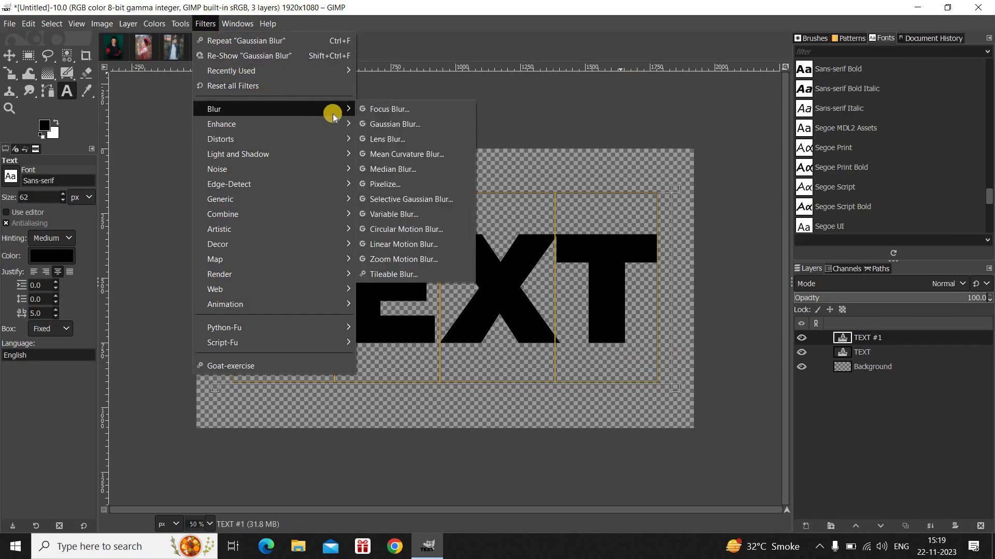
left_click(447, 124)
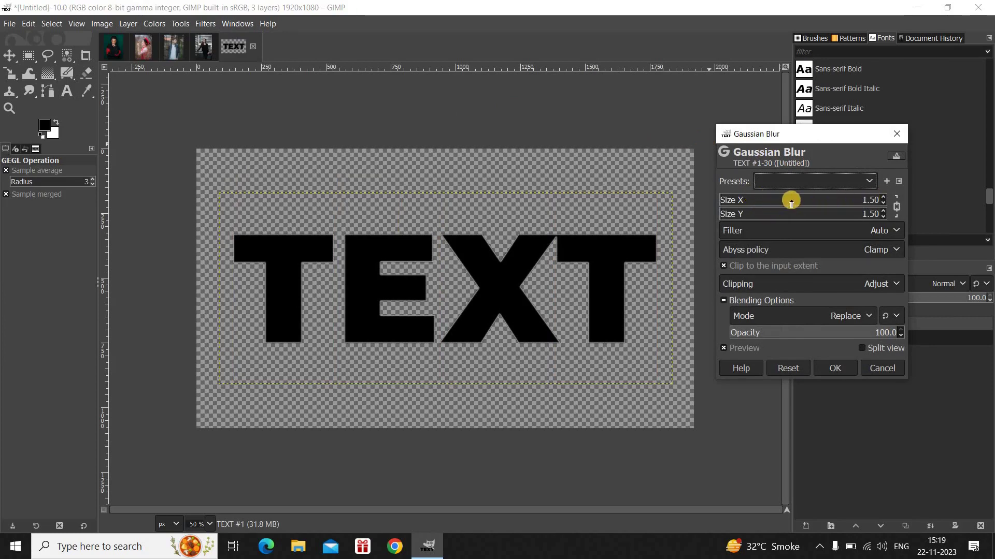
left_click(884, 197)
left_click_drag(884, 198, 884, 198)
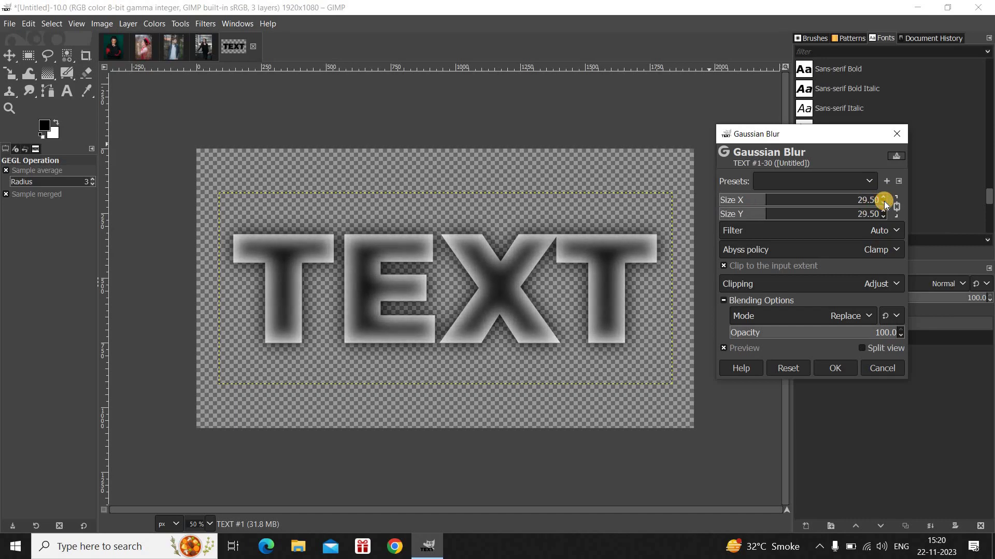
left_click_drag(884, 197, 883, 197)
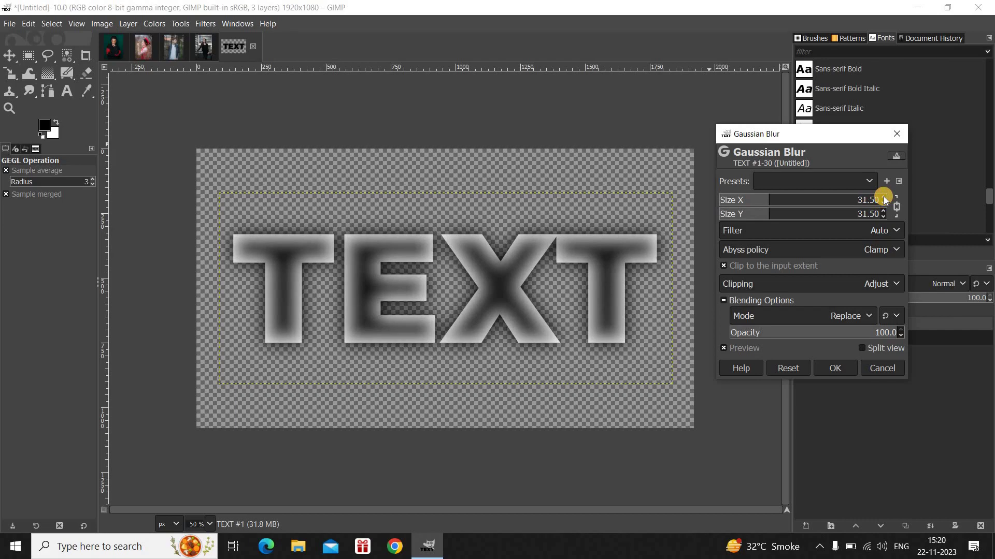
left_click(835, 369)
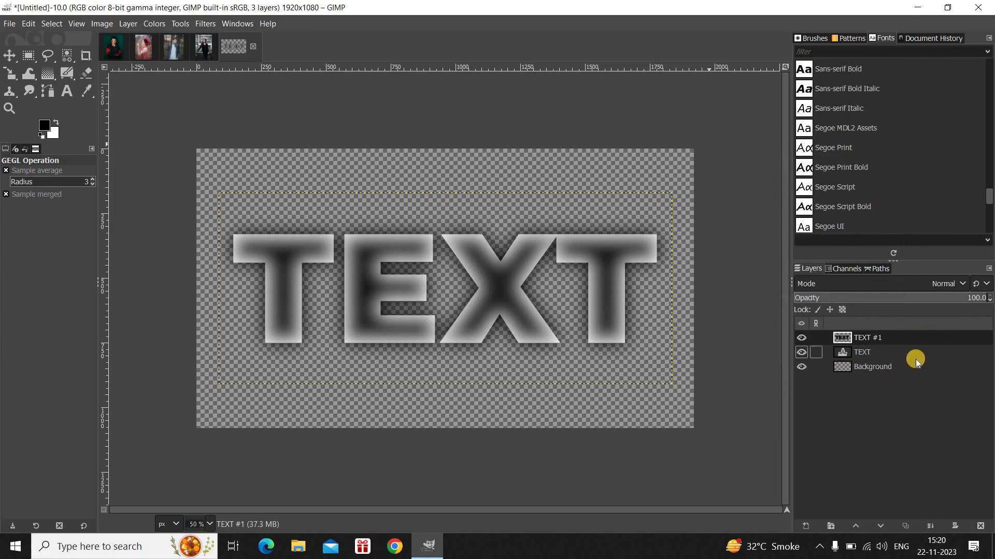
left_click(880, 526)
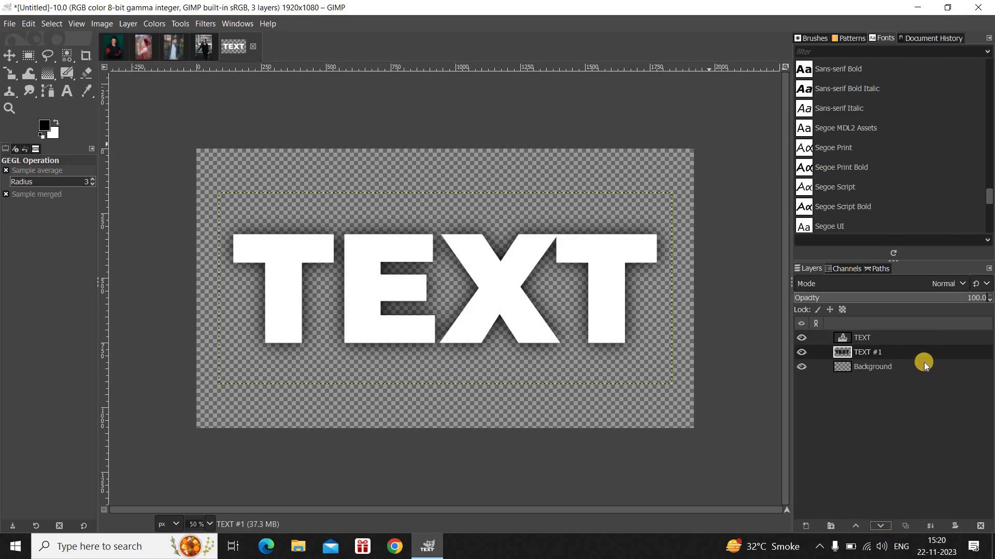
Copy the 1.jpg photo and paste it into the text composition as a new layer directly above the white TEXT layer.
left_click(895, 340)
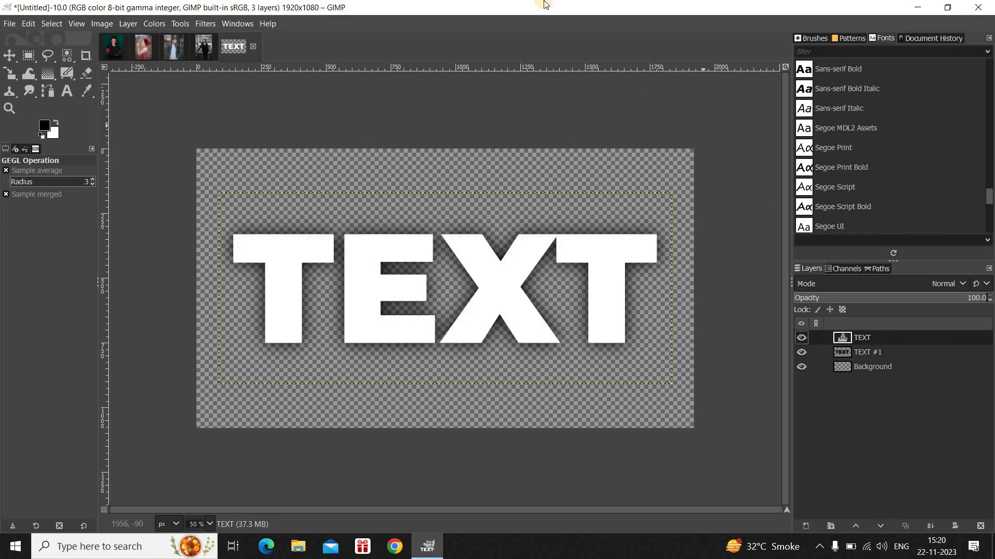
left_click(114, 48)
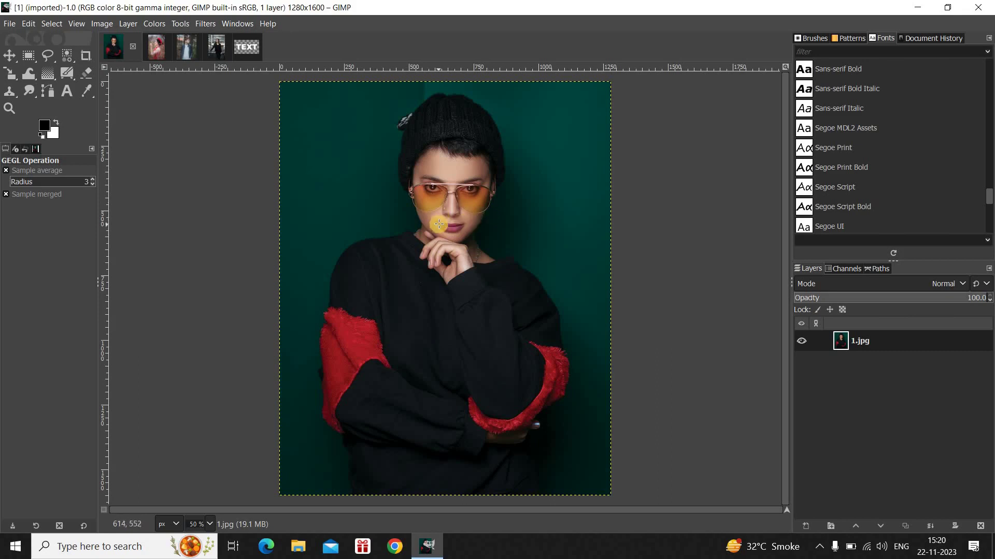
left_click(28, 24)
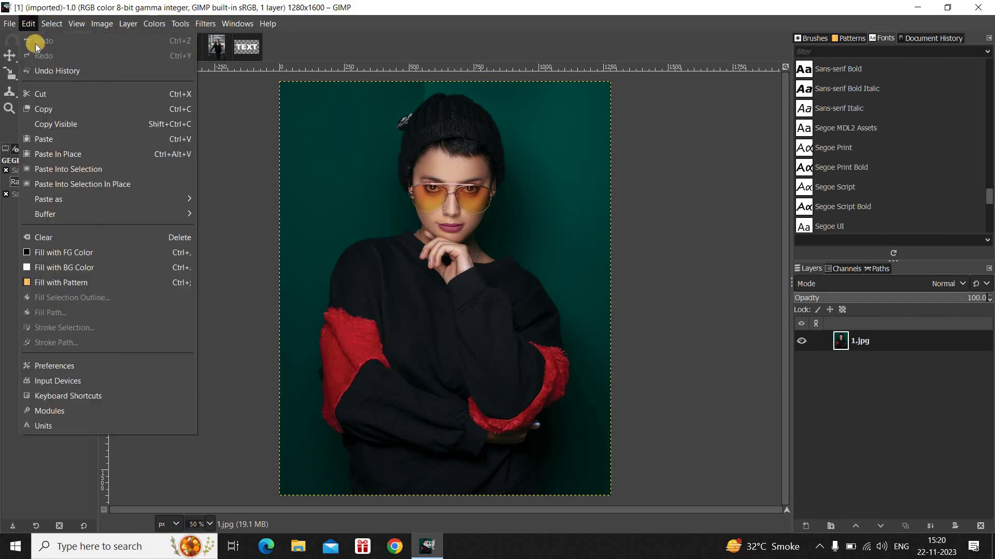
left_click(83, 110)
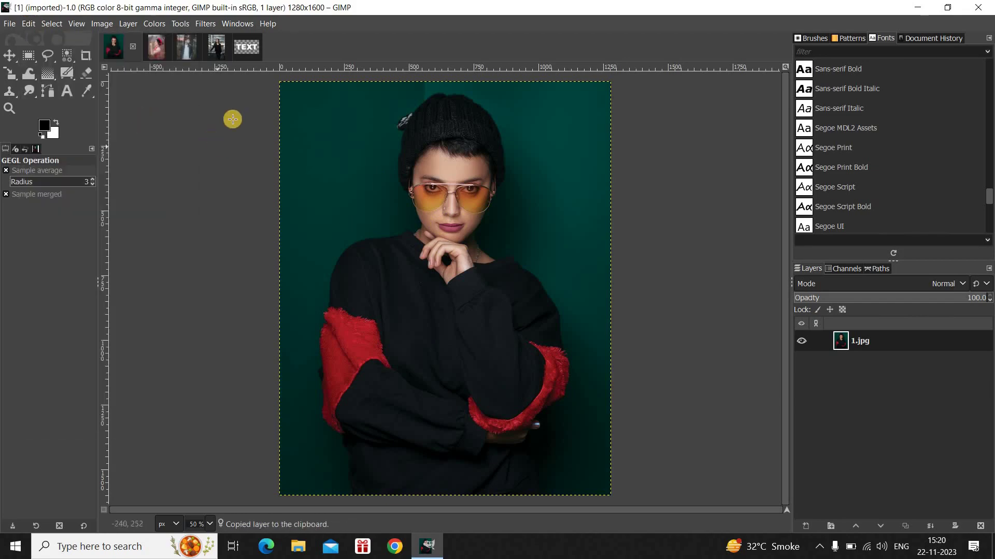
left_click(247, 45)
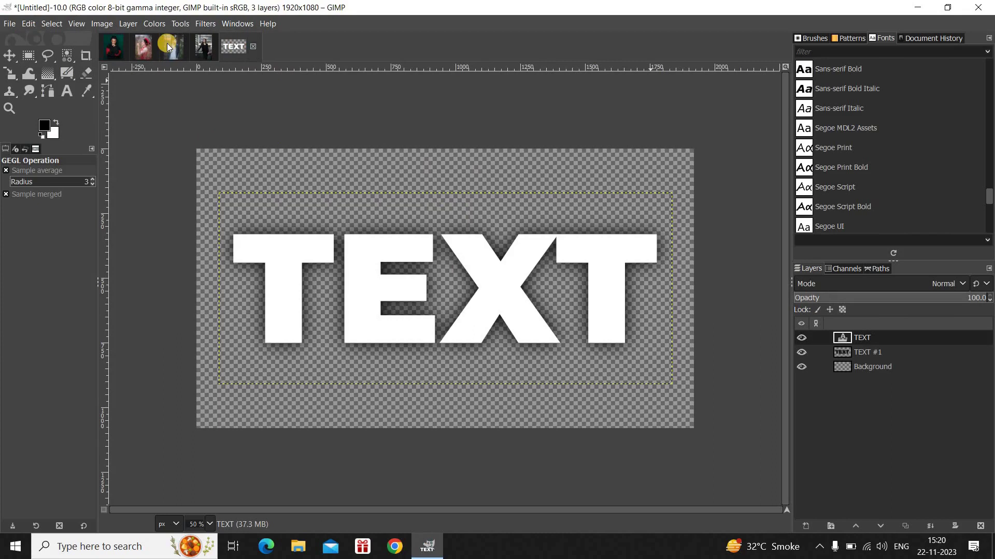
left_click(26, 24)
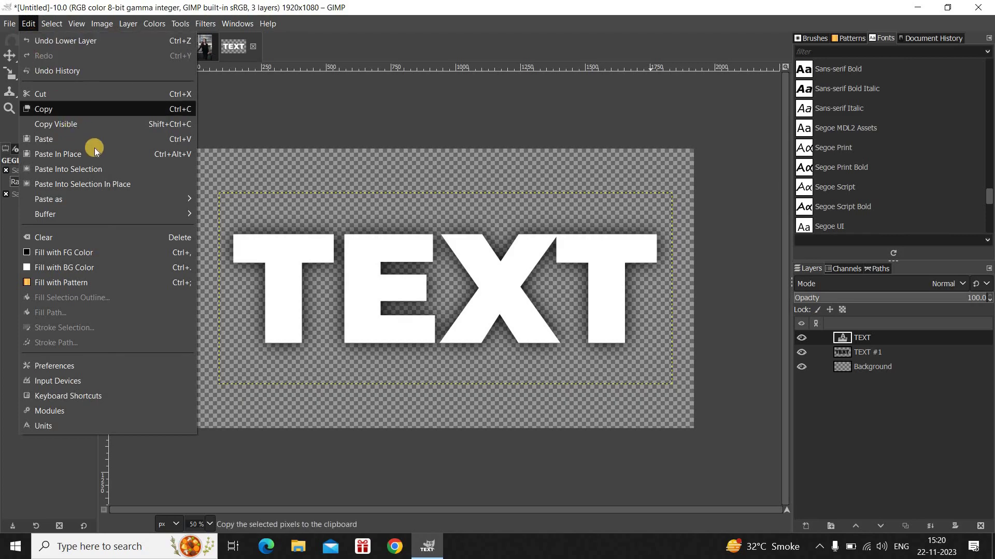
mouse_move(155, 198)
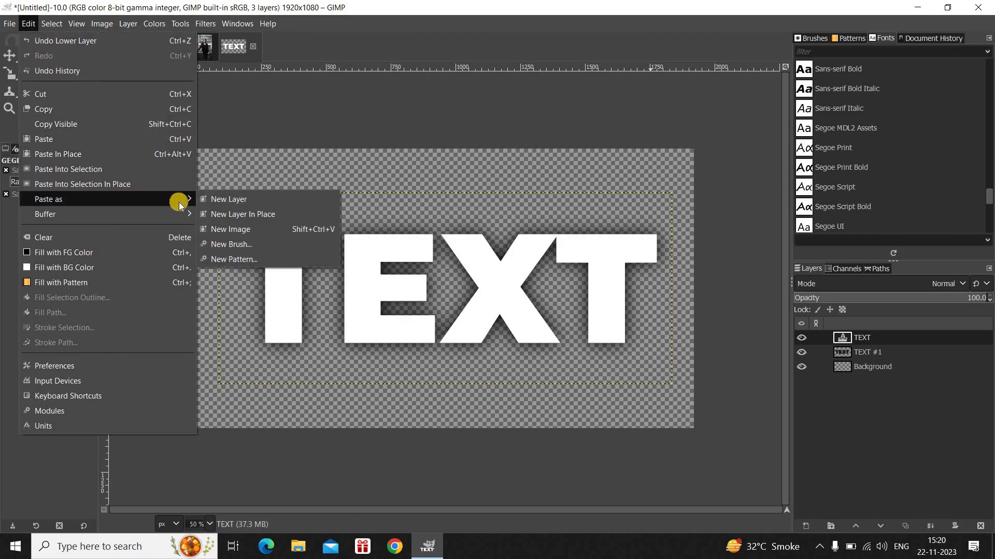
left_click(283, 202)
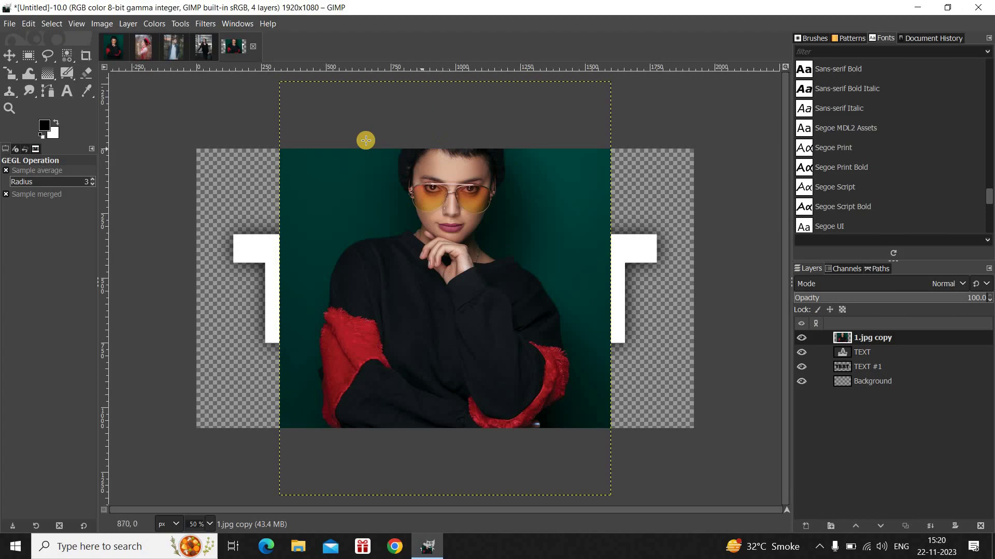
Scale the 1.jpg copy layer to about 493 × 616 px over the first T and set its layer mode to Multiply.
left_click(8, 76)
left_click(363, 185)
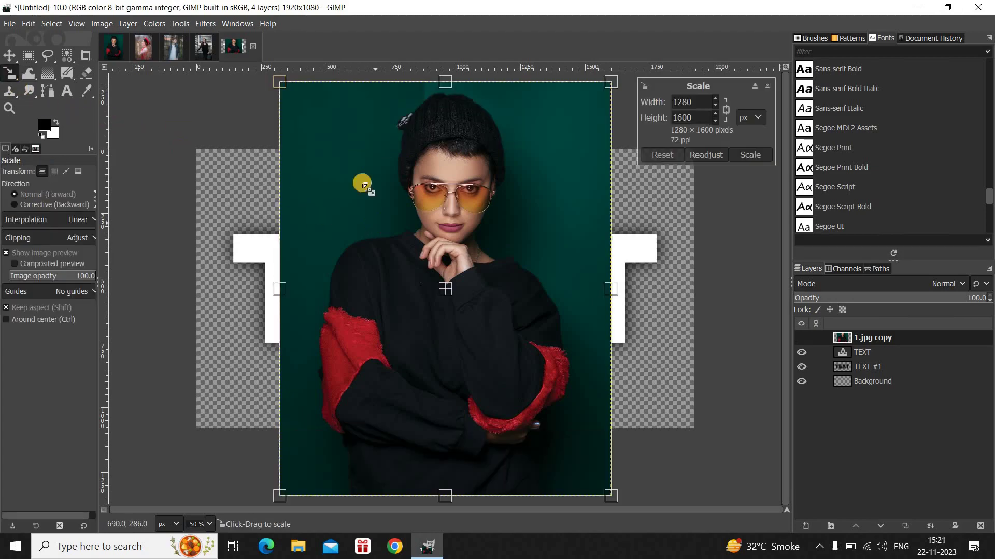
left_click_drag(318, 116, 493, 298)
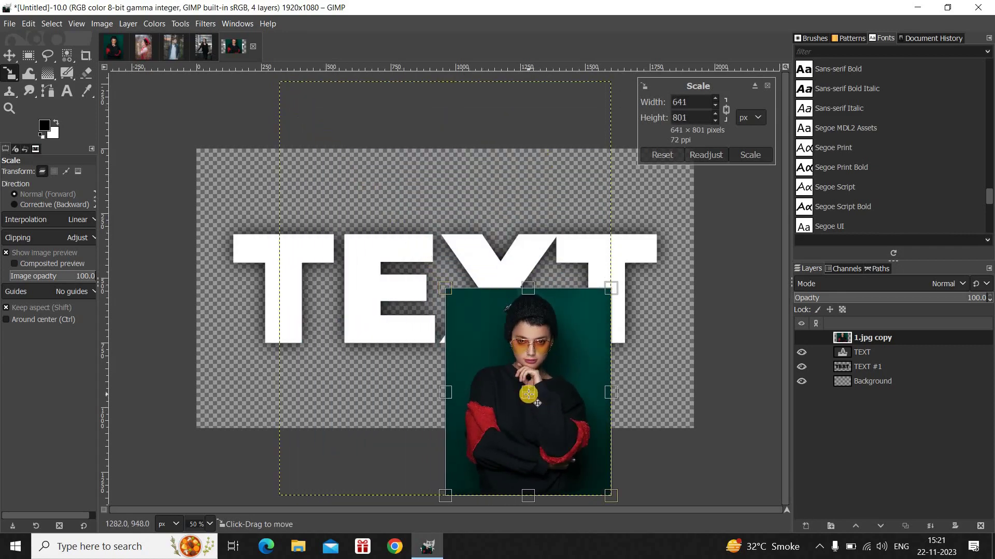
left_click_drag(528, 395, 259, 306)
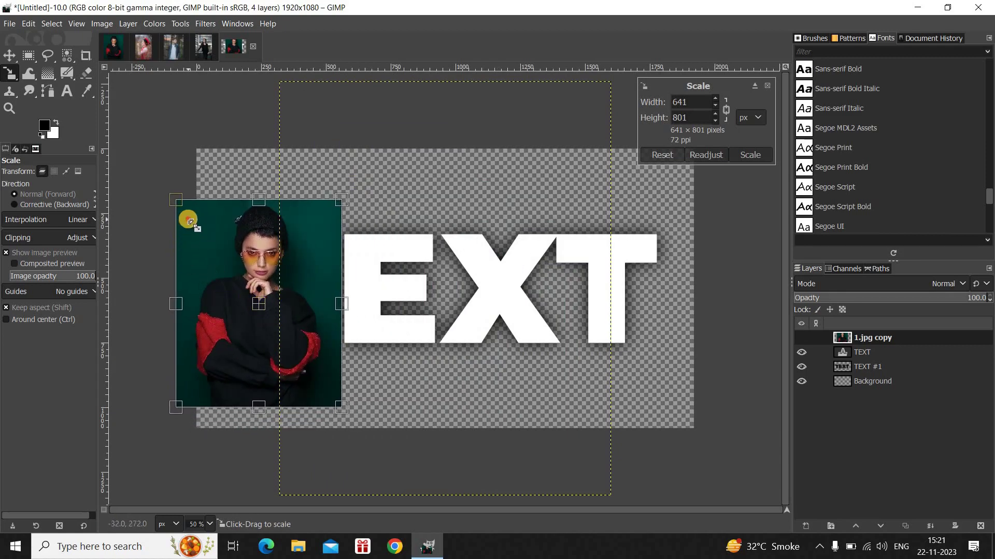
left_click_drag(189, 221, 233, 265)
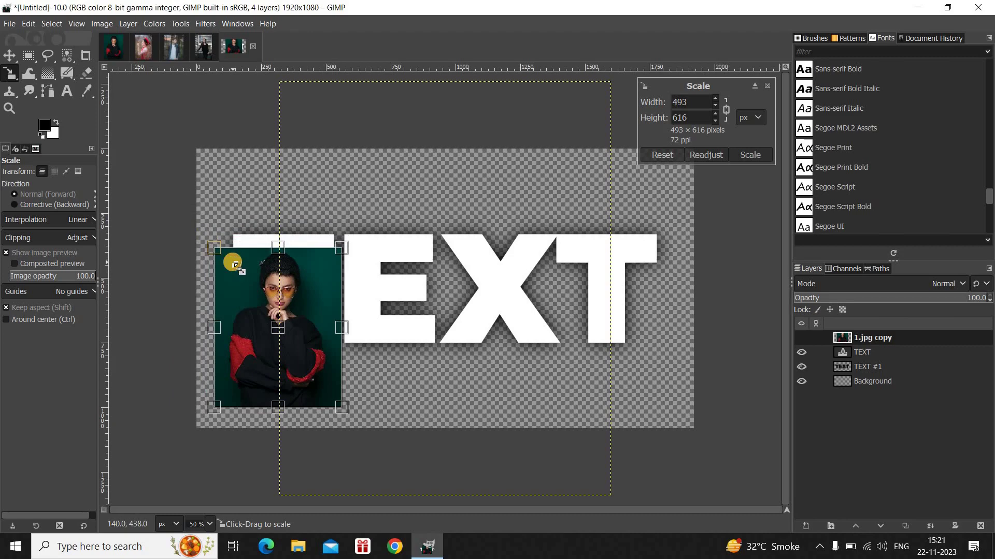
left_click_drag(278, 316, 277, 304)
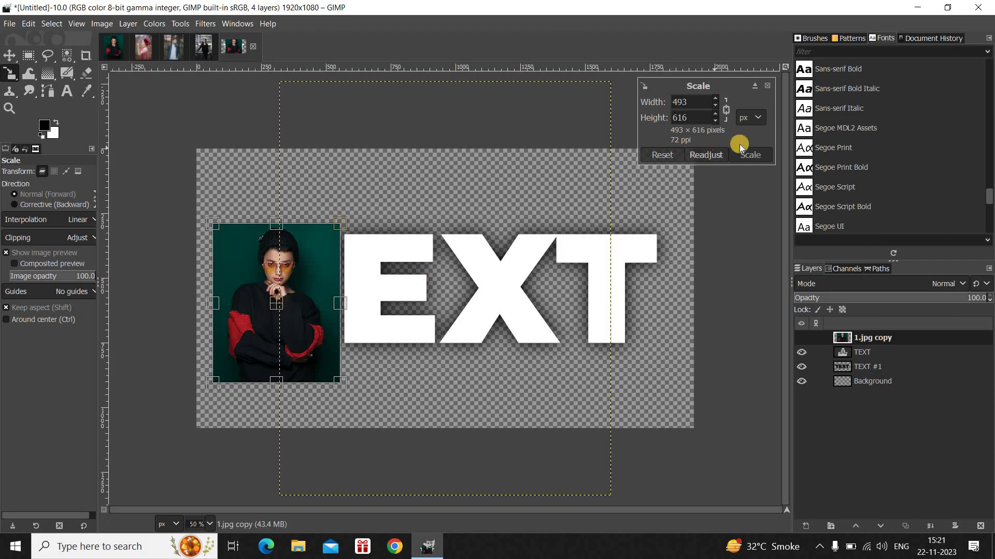
left_click(751, 155)
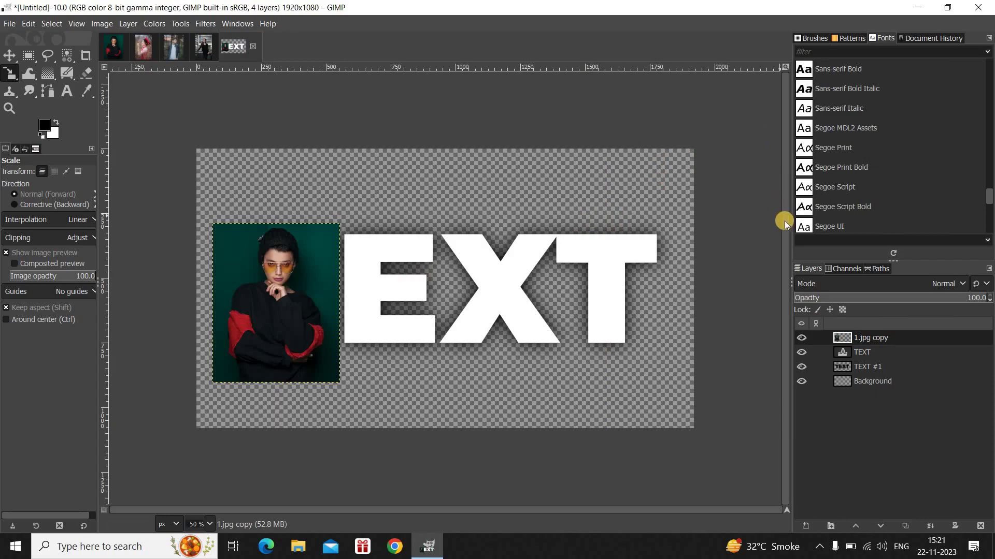
left_click(921, 282)
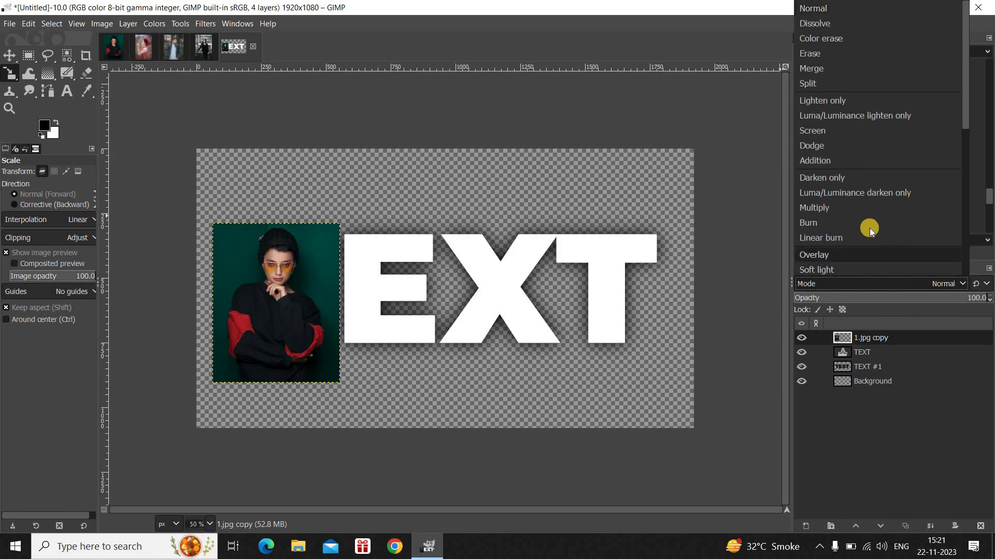
left_click(875, 208)
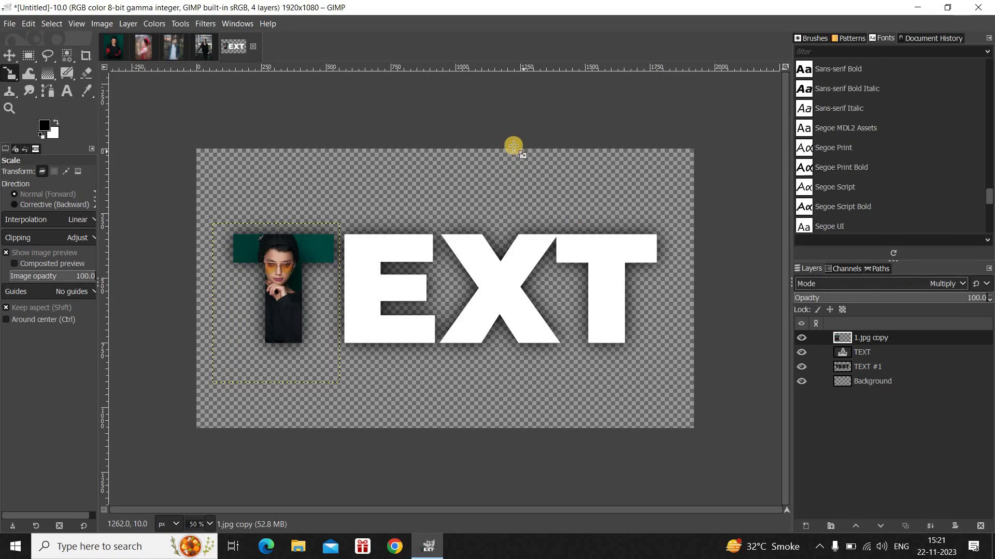
Copy the 2.jpg photo and paste it into the text composition as a new layer above the 1.jpg copy layer.
left_click(145, 45)
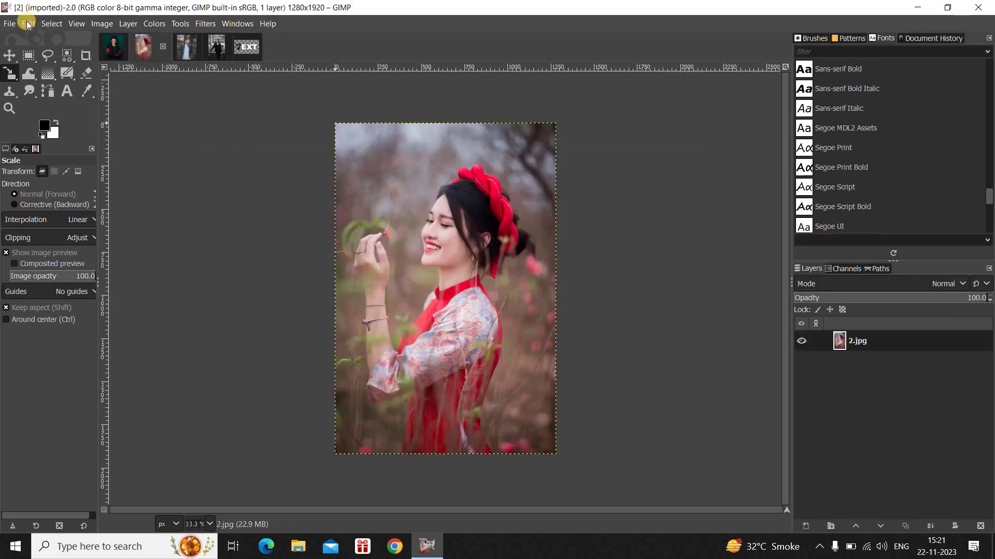
left_click(27, 24)
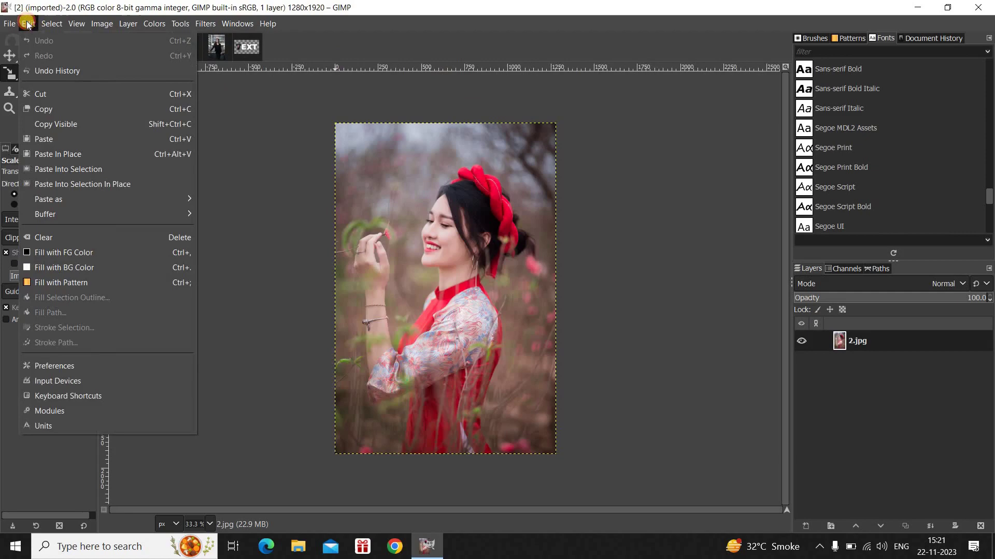
left_click(83, 109)
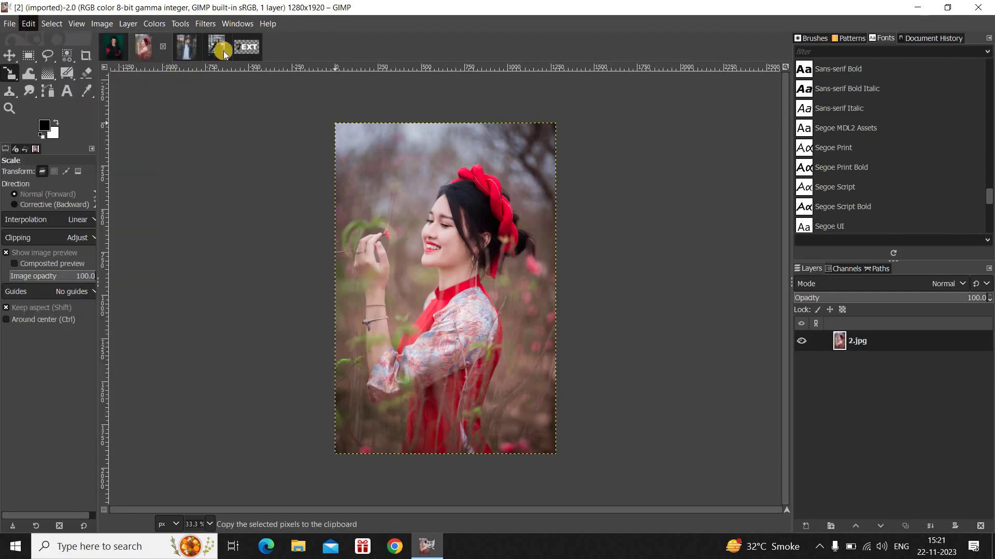
left_click(250, 46)
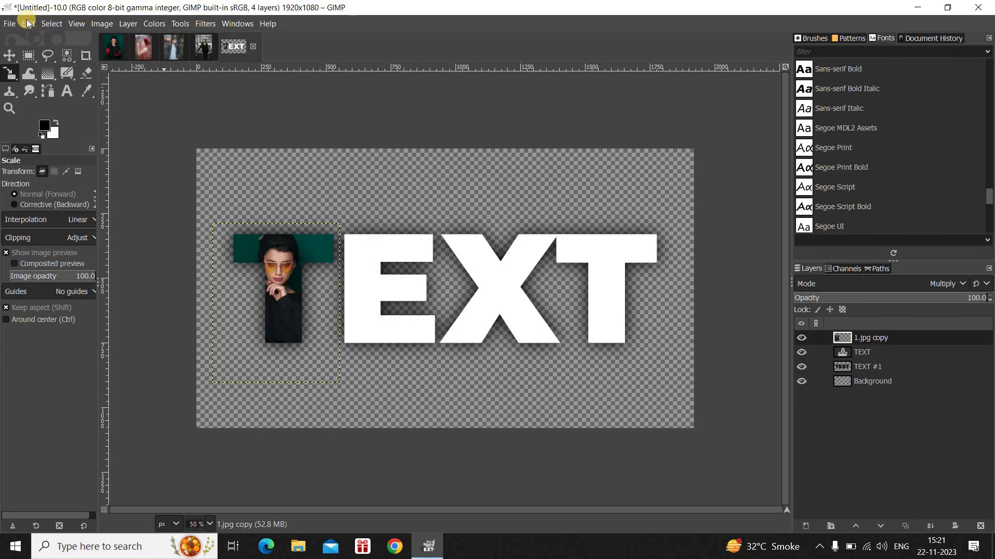
left_click(28, 23)
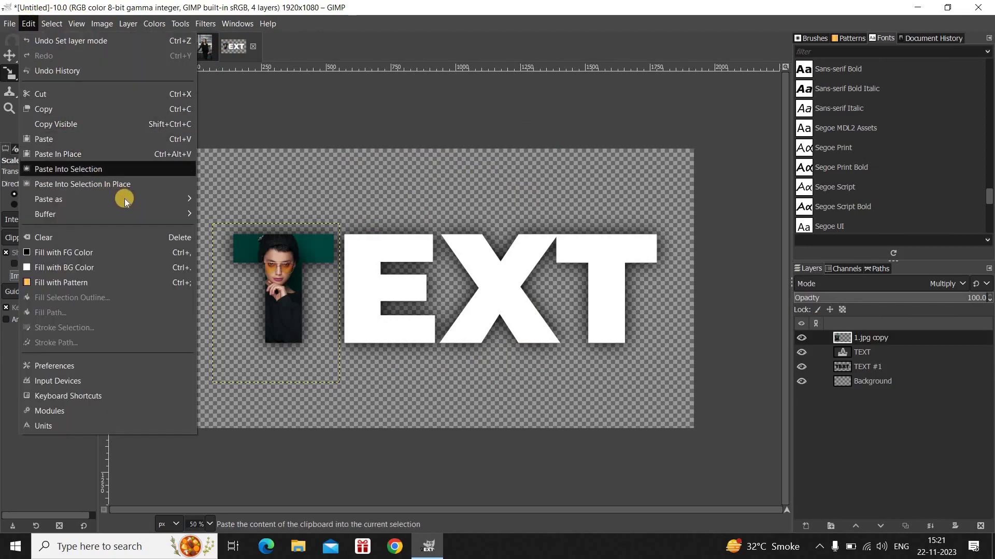
mouse_move(129, 201)
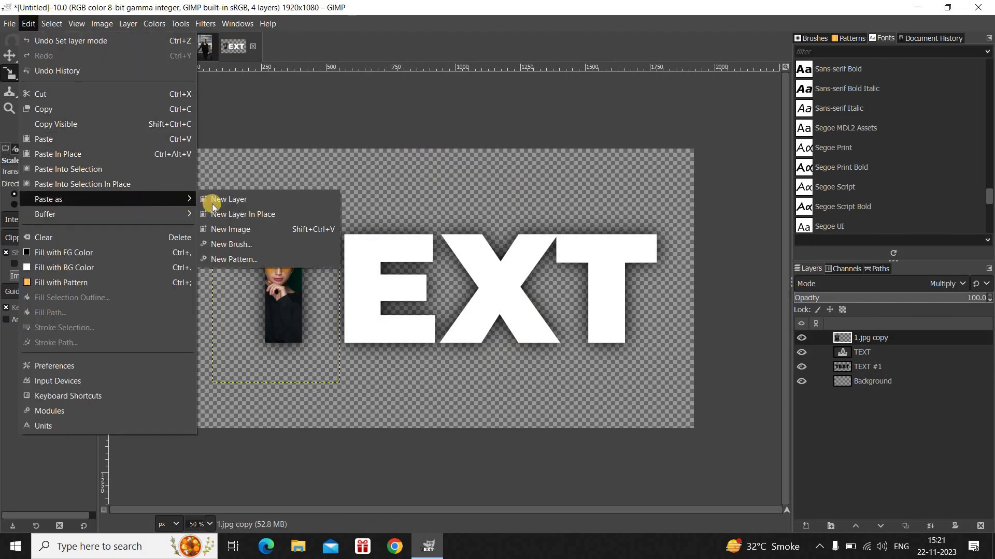
left_click(278, 204)
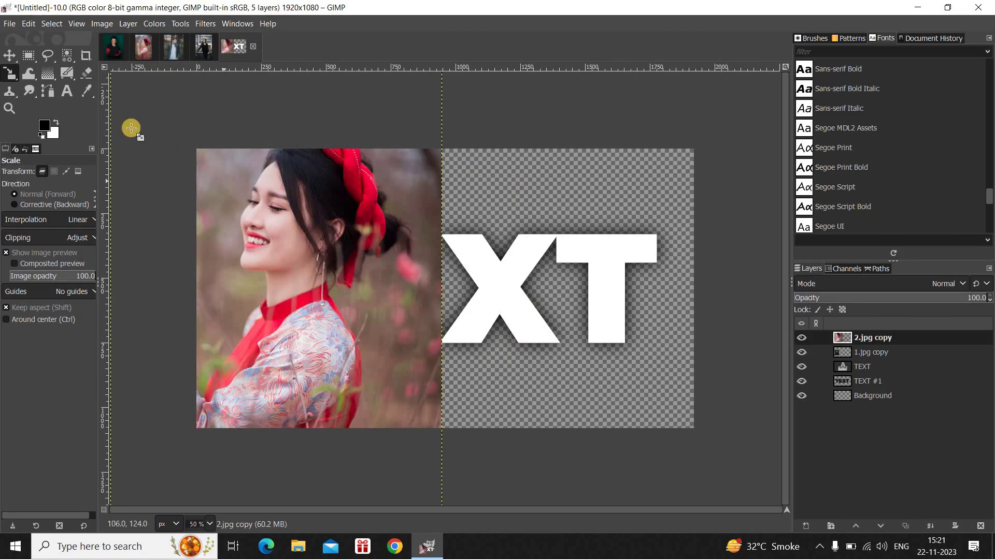
Scale the 2.jpg copy layer to about 387 × 580 px over the letter E and set its layer mode to Multiply.
left_click(282, 208)
left_click_drag(280, 210, 348, 342)
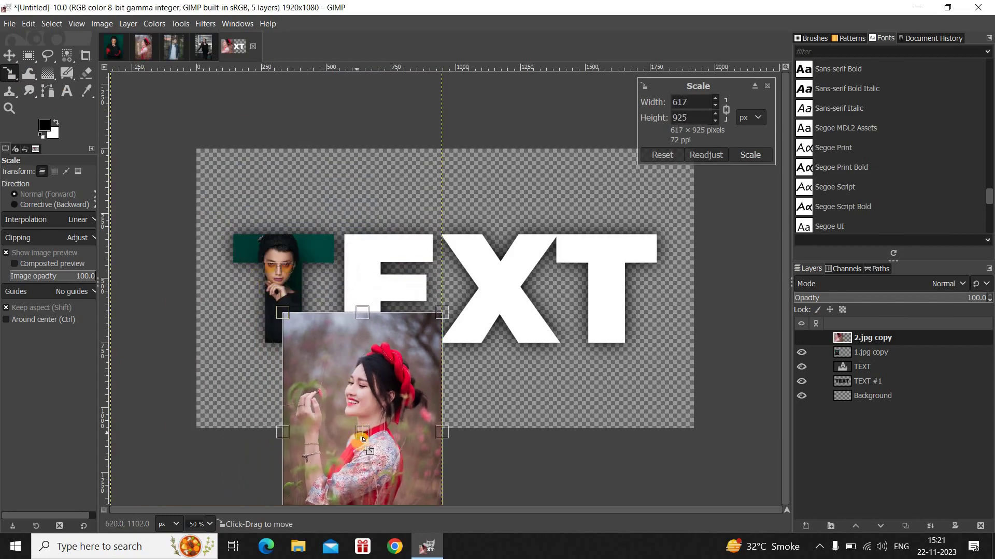
left_click_drag(365, 411, 386, 288)
left_click_drag(317, 217, 365, 289)
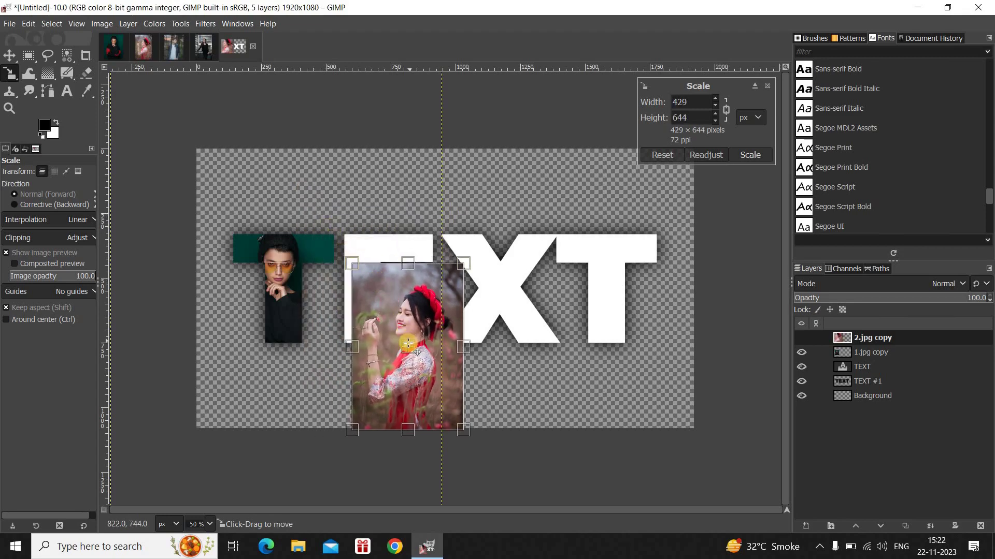
left_click_drag(408, 345, 388, 288)
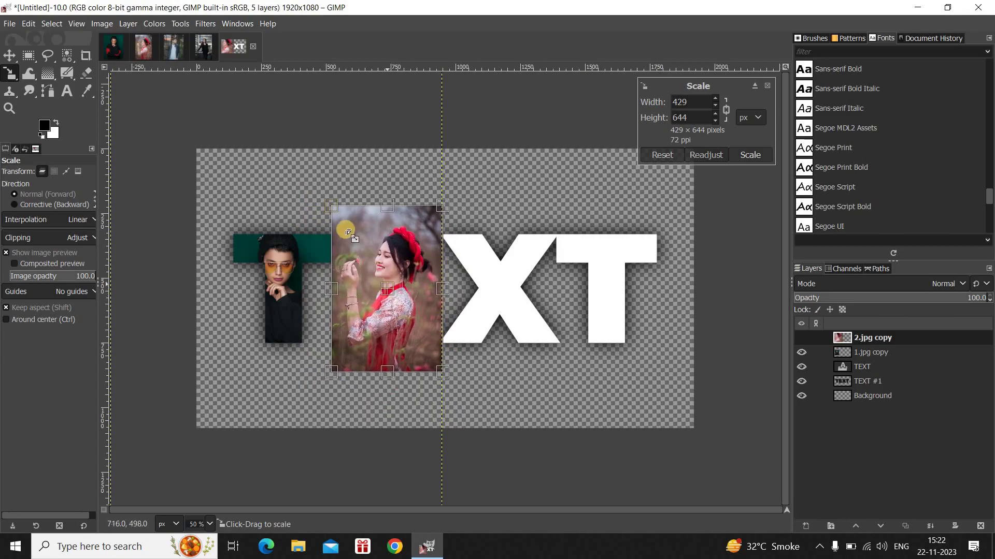
left_click_drag(345, 229, 357, 246)
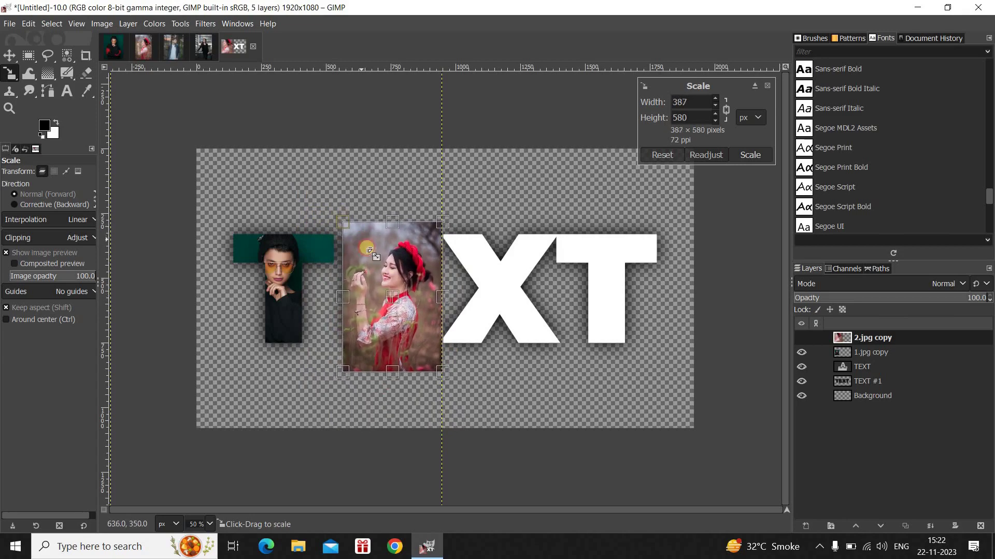
left_click_drag(384, 278, 384, 280)
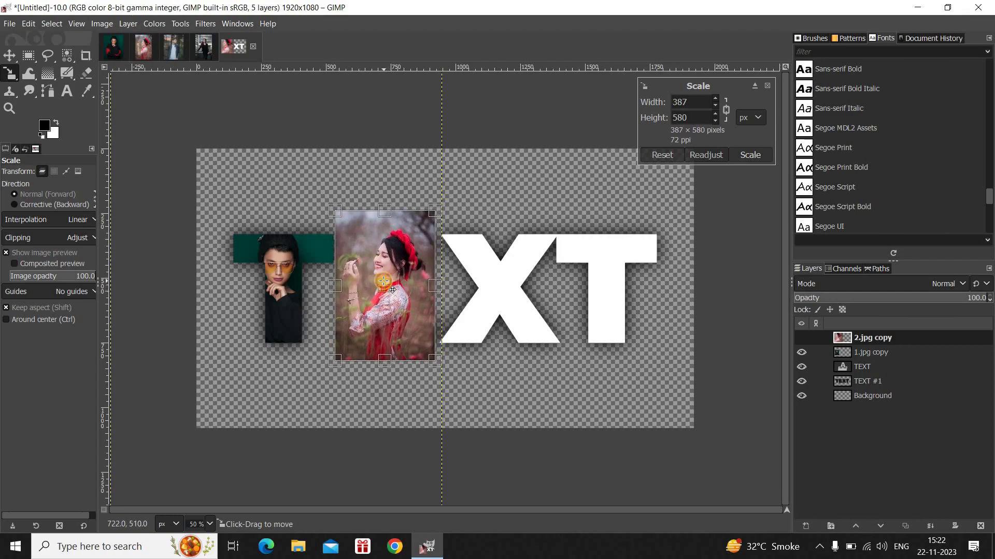
left_click(753, 154)
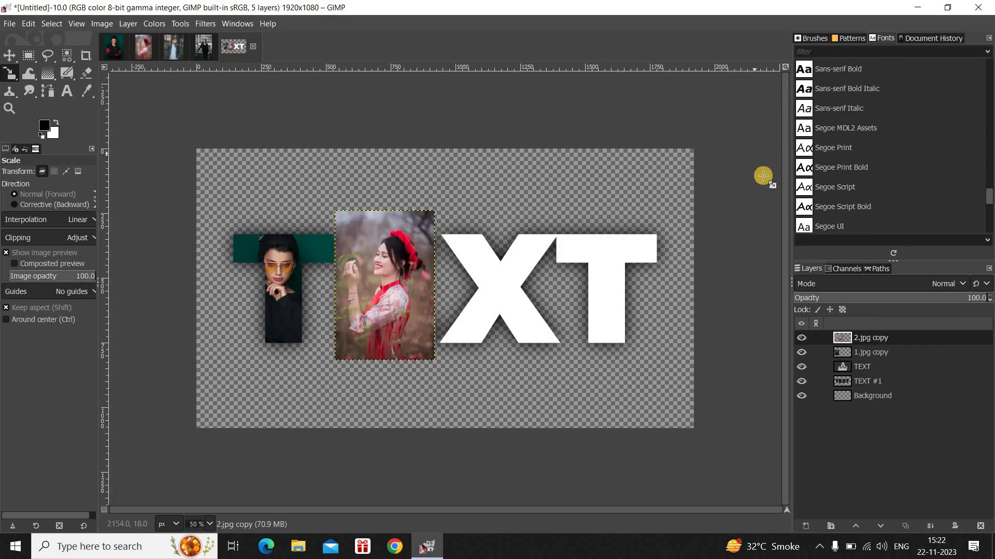
left_click(878, 286)
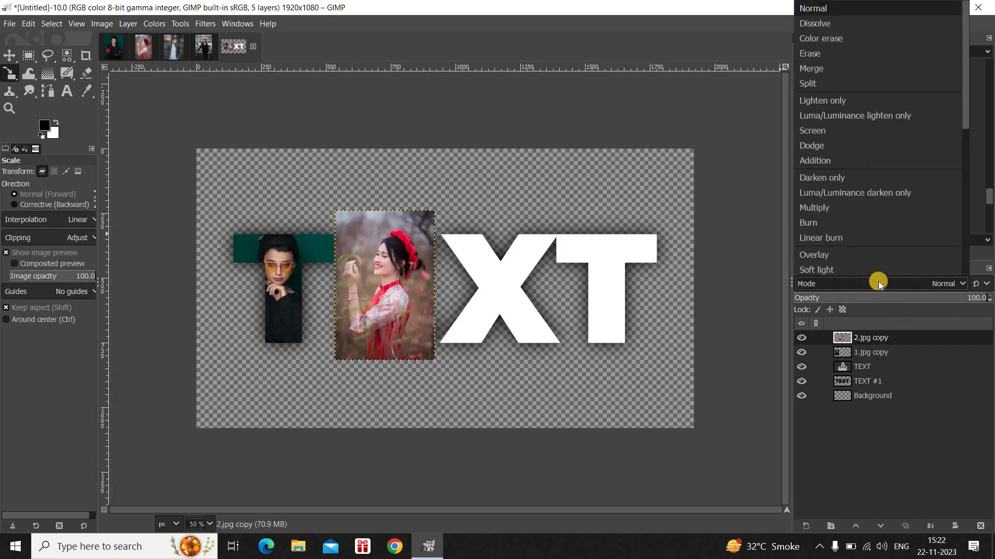
left_click(868, 209)
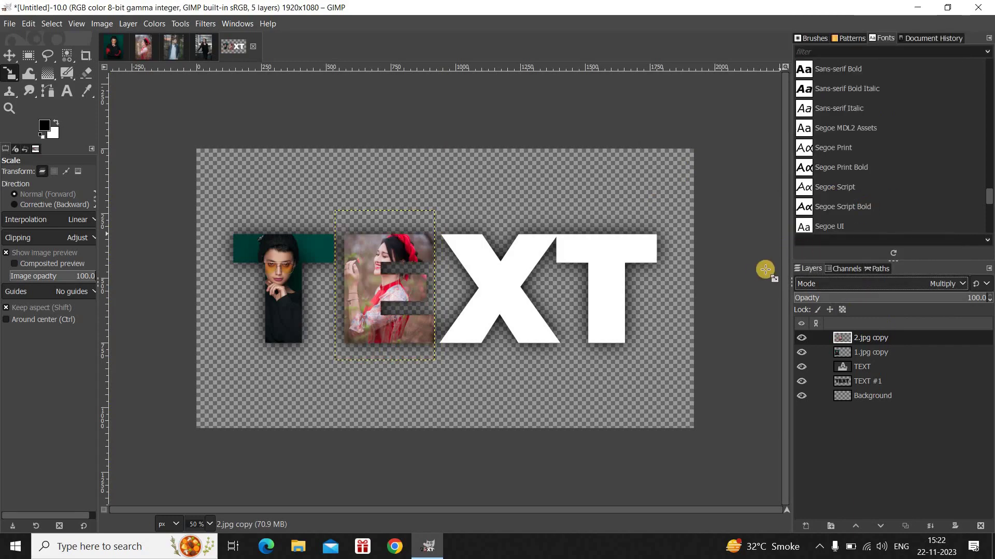
Copy the 3.jpg photo and paste it into the text composition as a new layer above the 2.jpg copy layer.
left_click(176, 47)
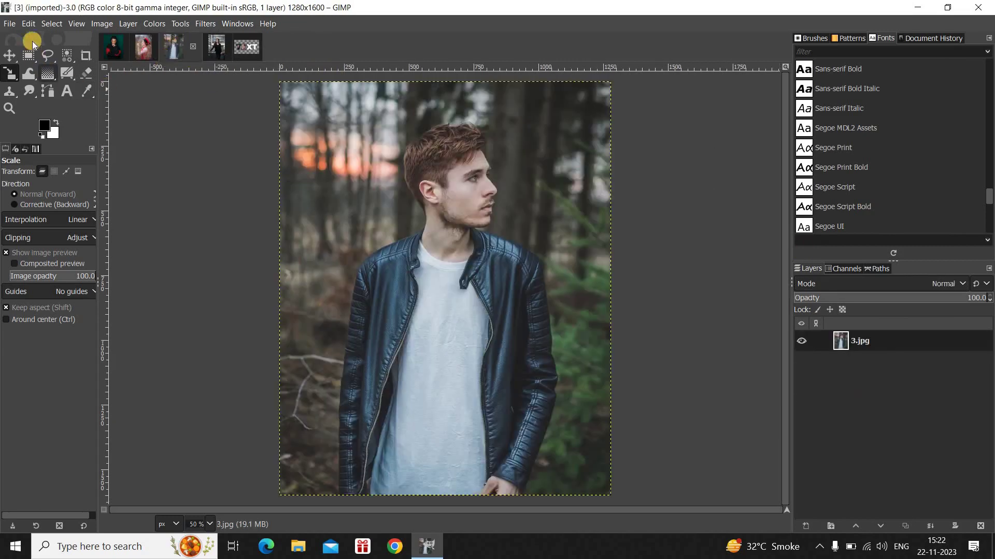
left_click(28, 24)
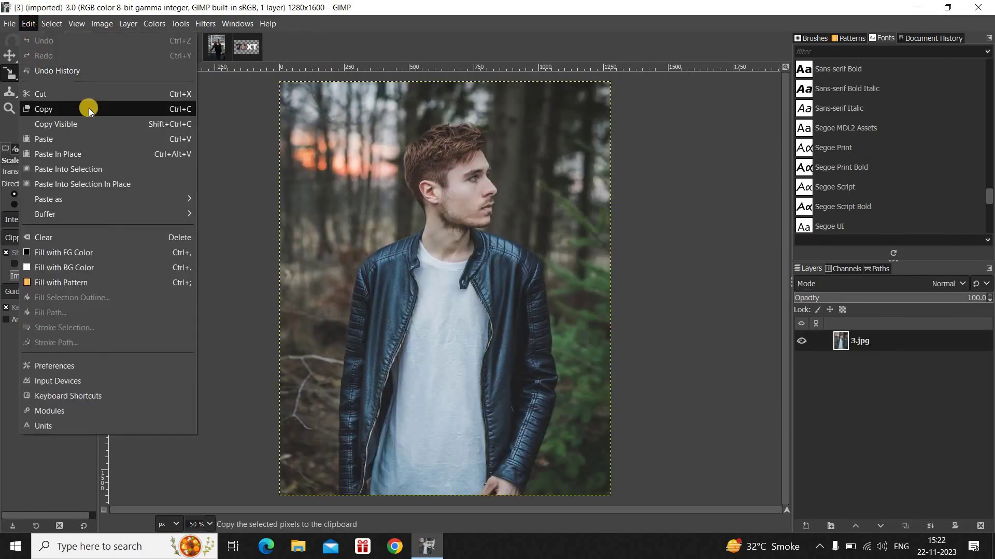
left_click(89, 110)
left_click(247, 46)
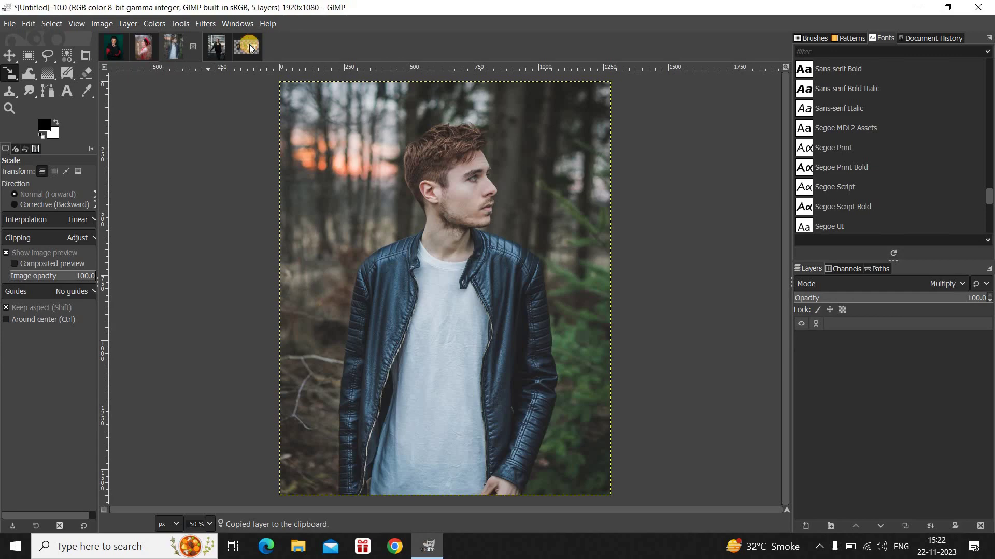
left_click(28, 23)
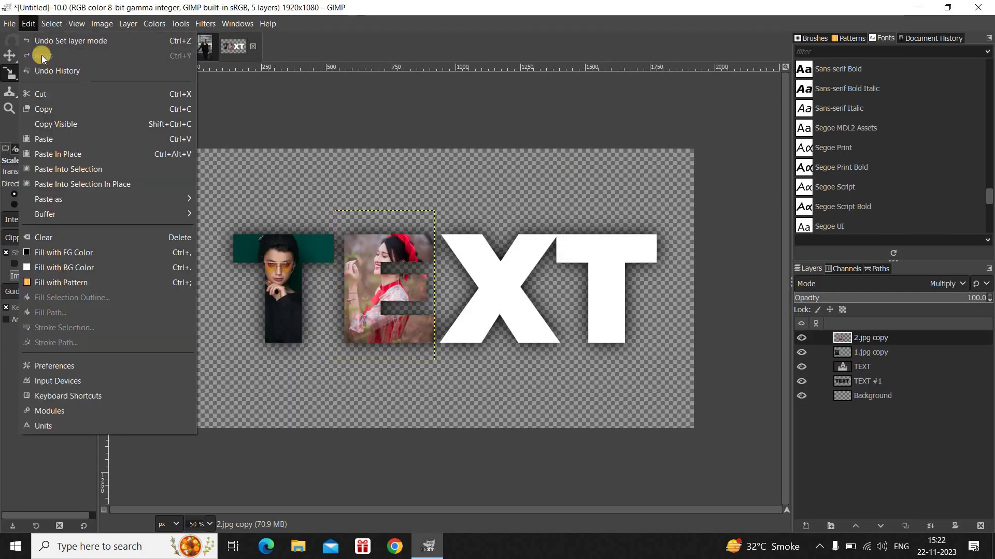
mouse_move(172, 199)
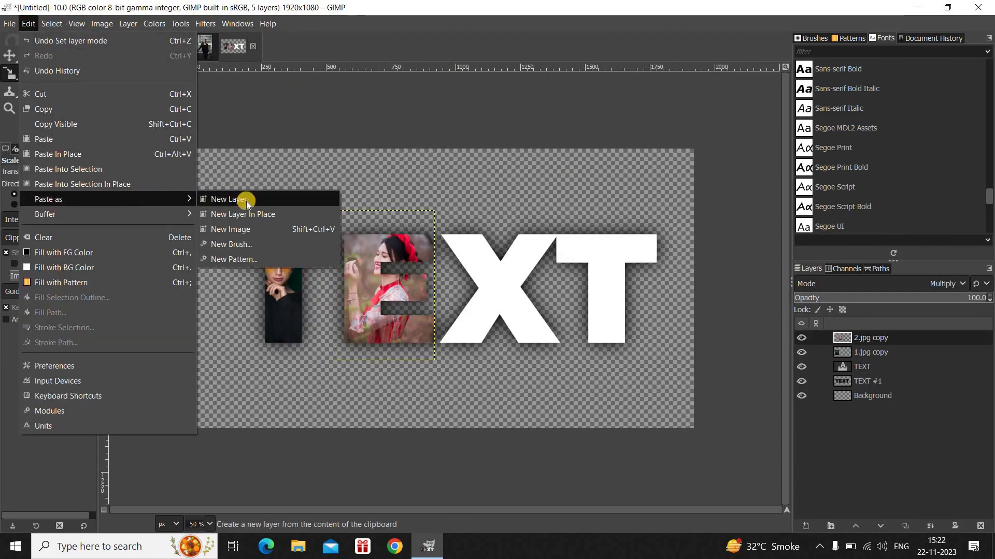
left_click(263, 202)
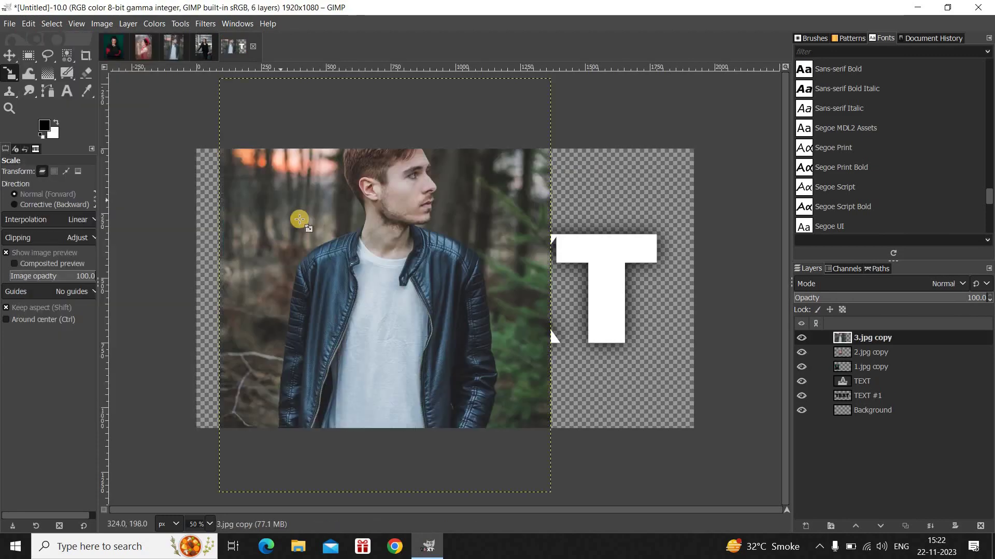
Scale the 3.jpg copy layer to about 484 × 605 px over the letter X and set its layer mode to Multiply.
left_click(361, 233)
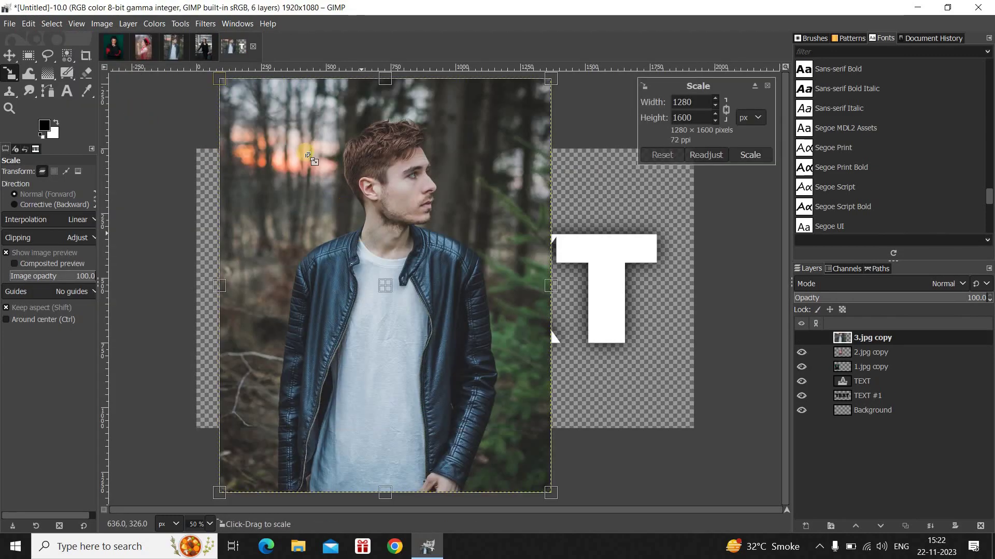
left_click_drag(298, 167, 517, 309)
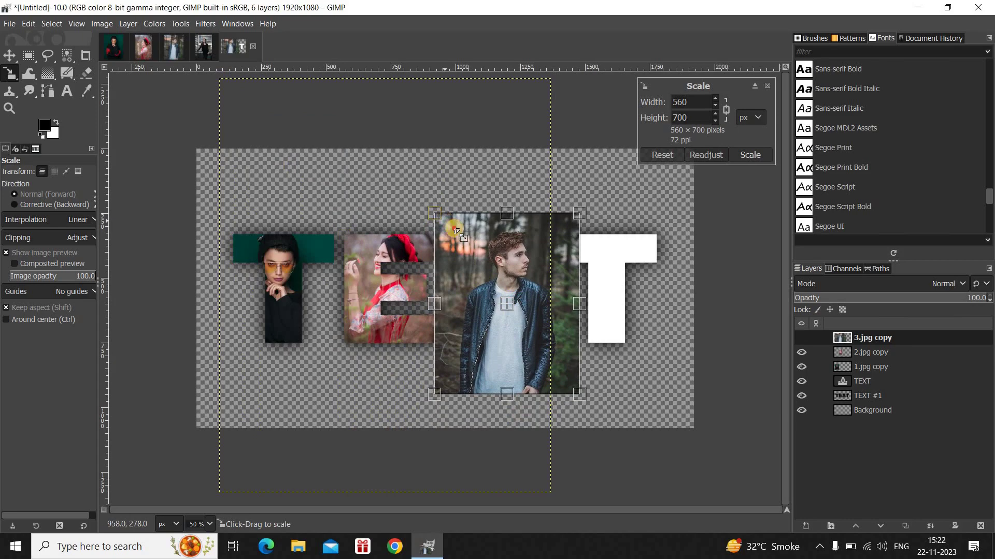
left_click_drag(455, 229, 474, 253)
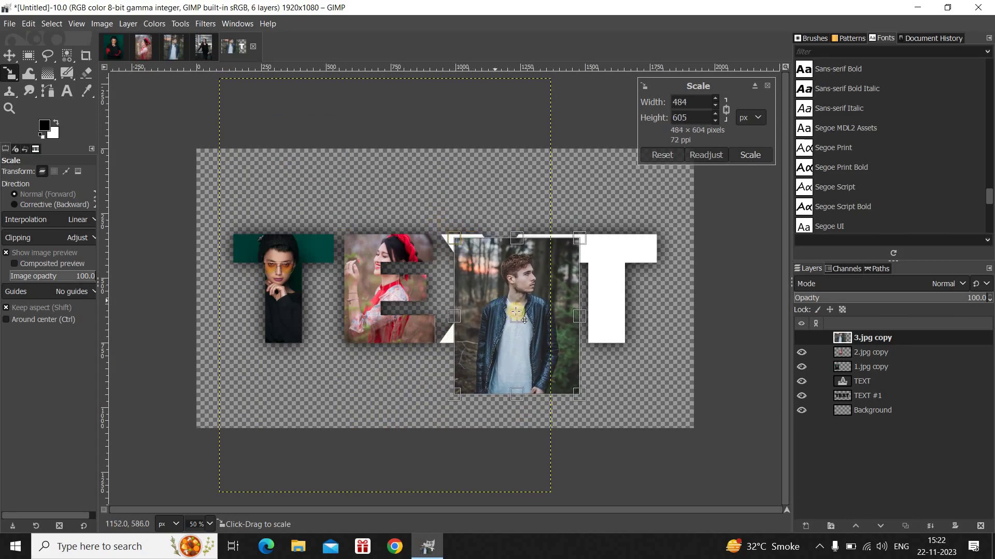
left_click_drag(522, 314, 508, 302)
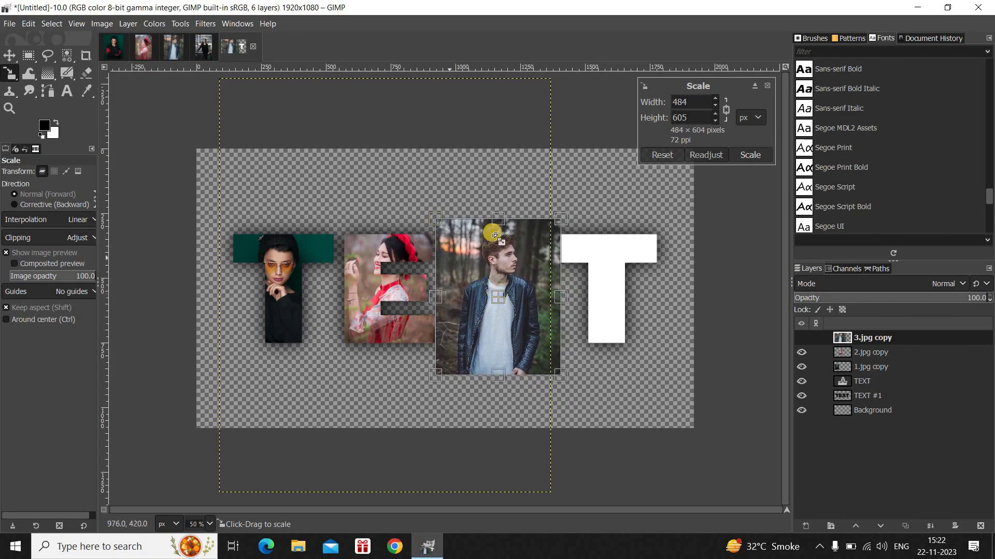
left_click(749, 155)
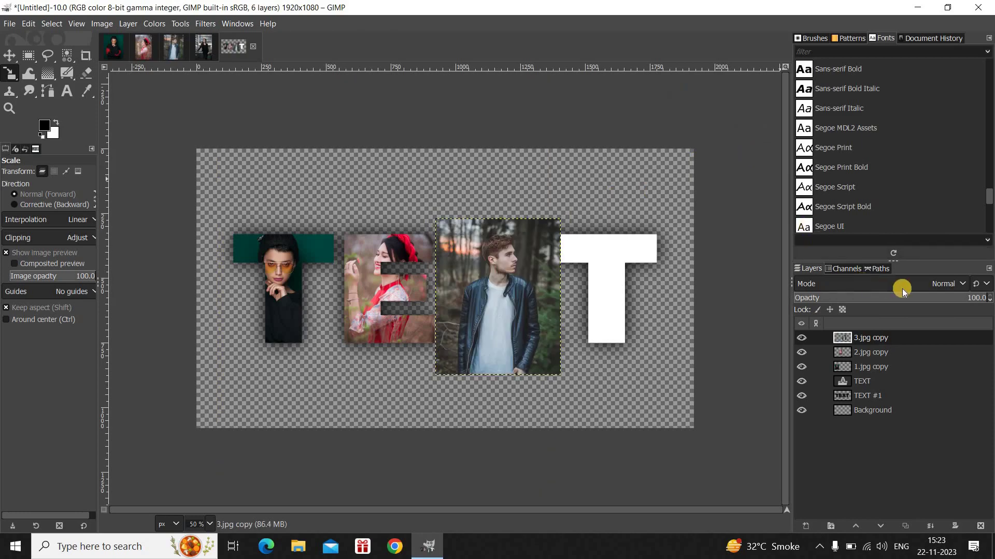
left_click(924, 285)
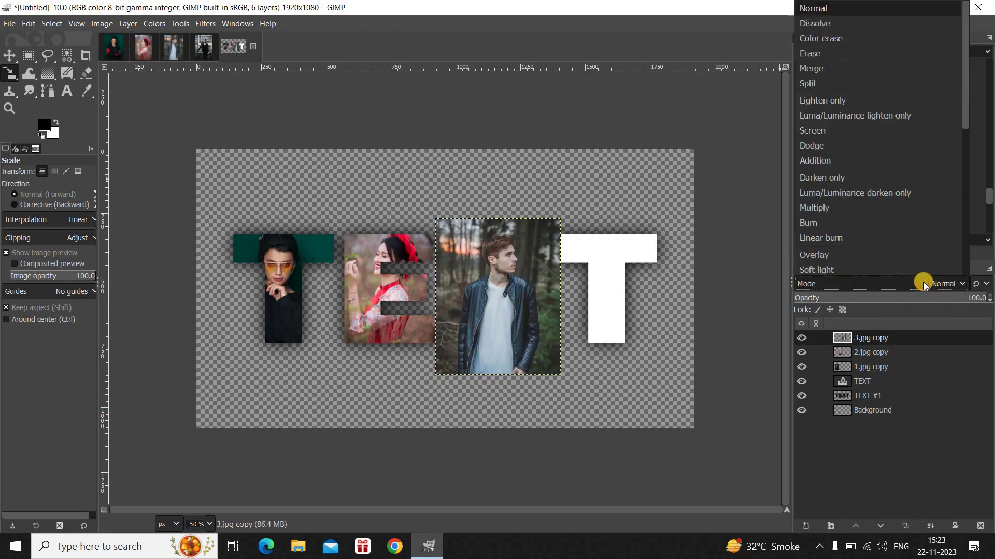
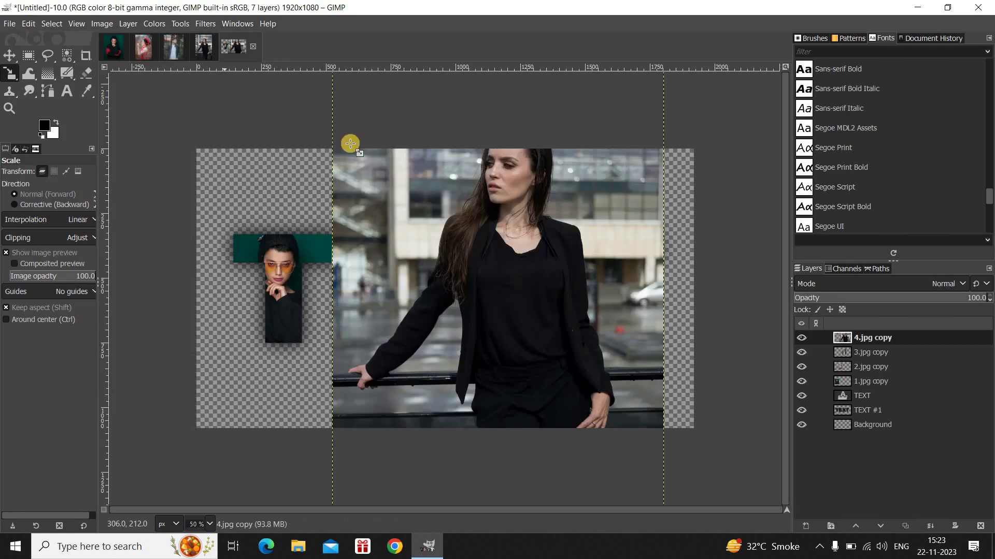
Scale the 4.jpg copy layer to about 413 × 619 px and position it over the last T.
left_click(434, 169)
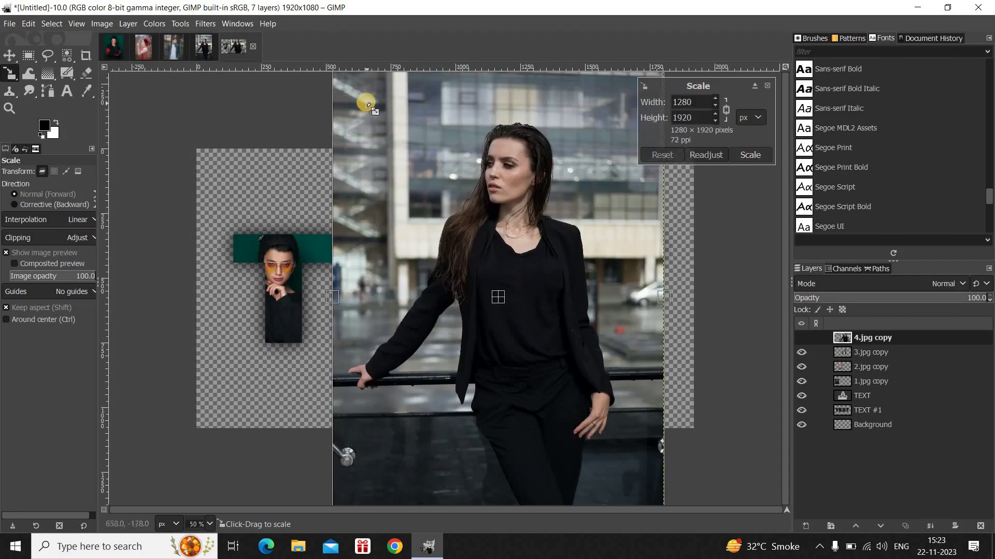
left_click_drag(434, 169, 574, 369)
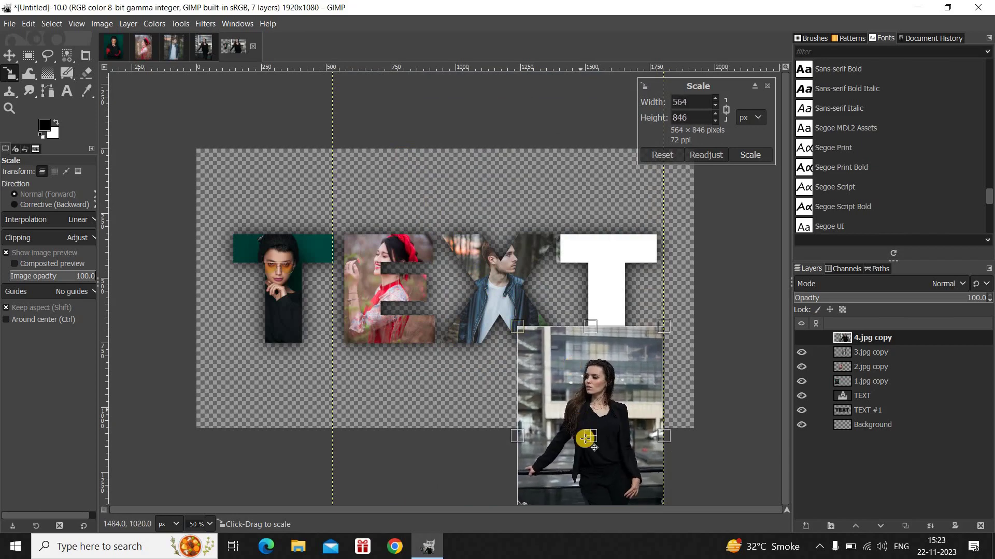
left_click_drag(595, 412, 629, 302)
left_click_drag(569, 212, 601, 252)
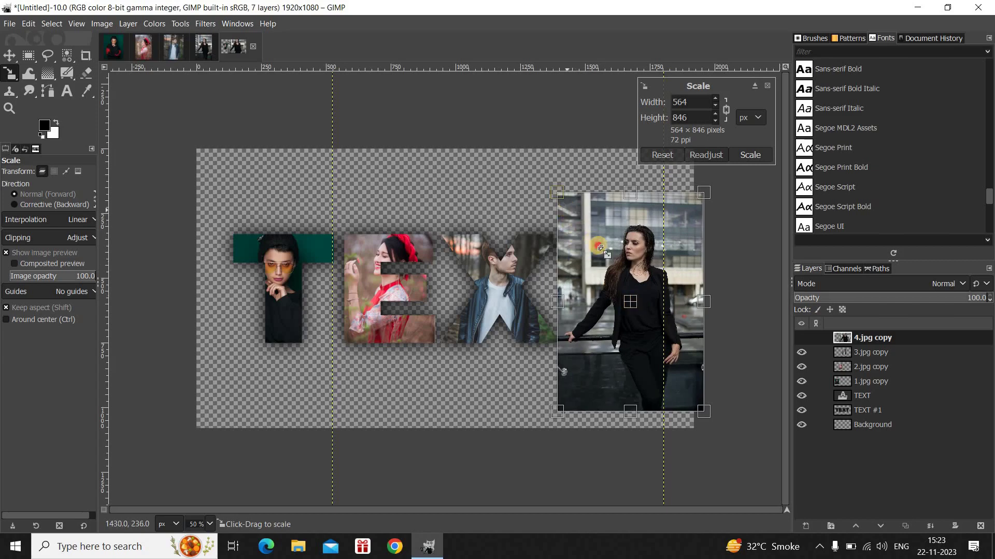
left_click_drag(641, 322, 609, 288)
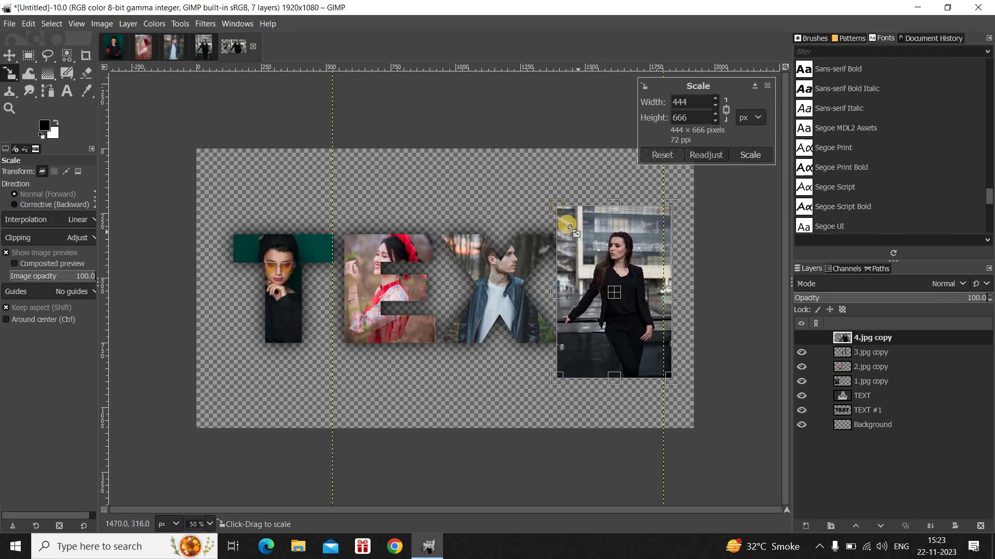
mouse_move(565, 215)
left_mouse_down()
mouse_move(580, 239)
mouse_move(572, 225)
left_mouse_up()
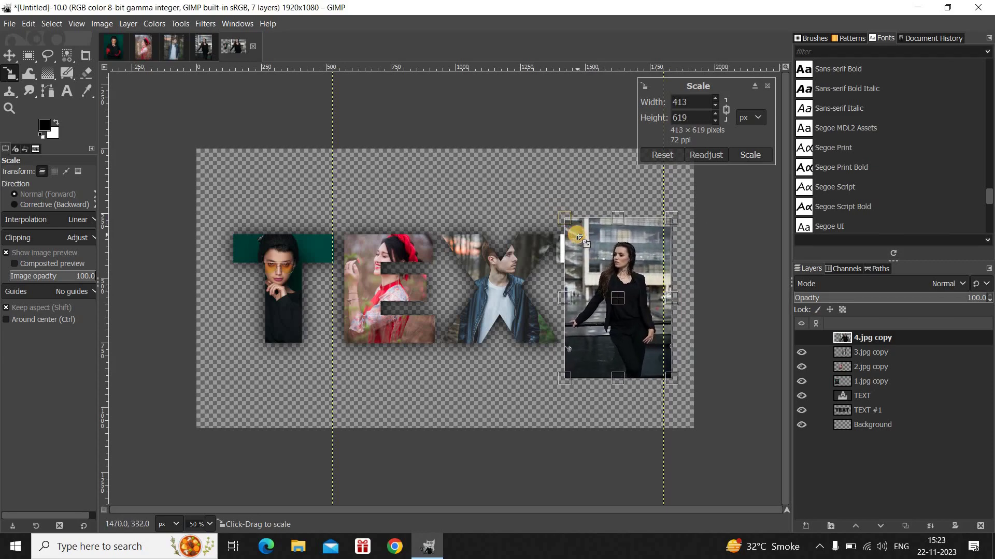
left_click_drag(618, 294, 610, 286)
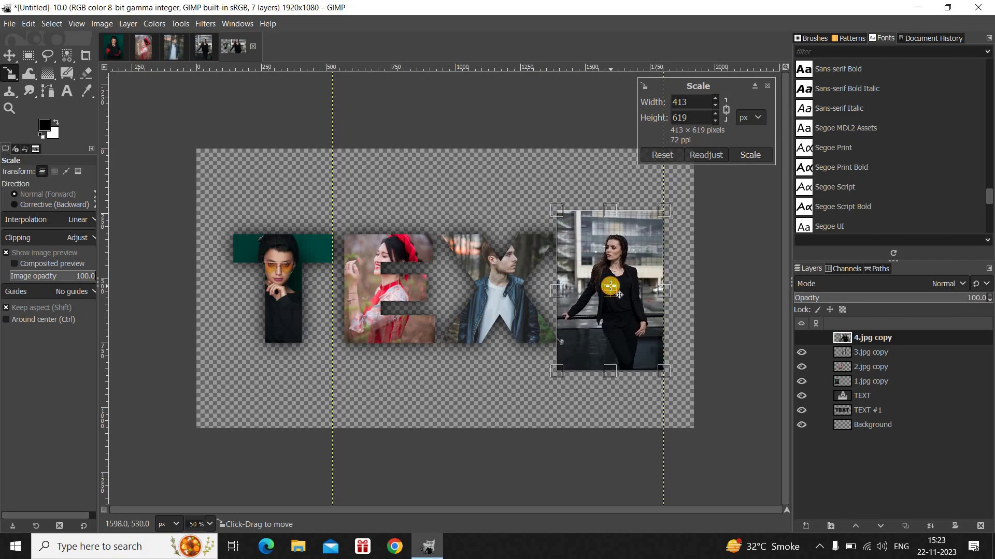
left_click(764, 155)
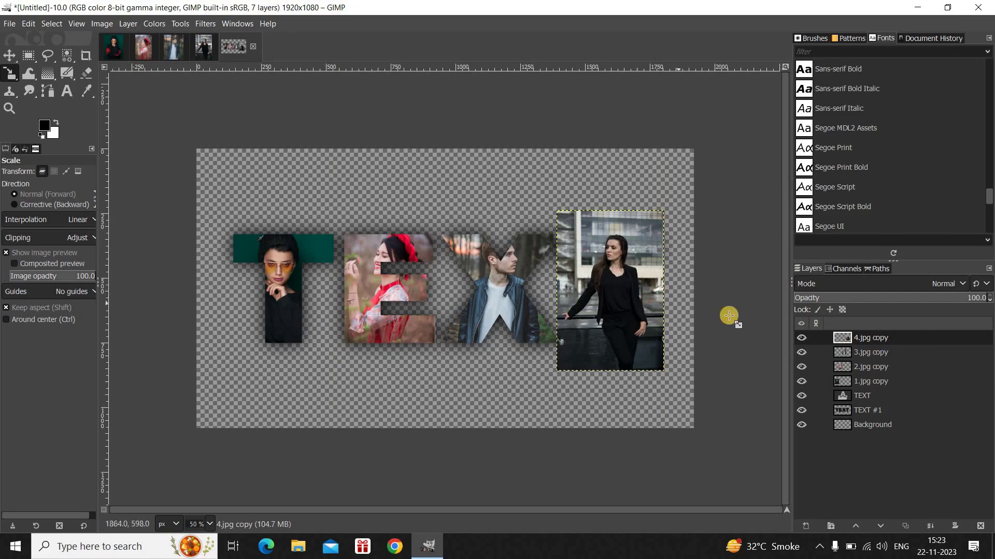
Merge the 4.jpg, 3.jpg and 2.jpg copy layers down one after another into the 1.jpg copy layer.
right_click(913, 341)
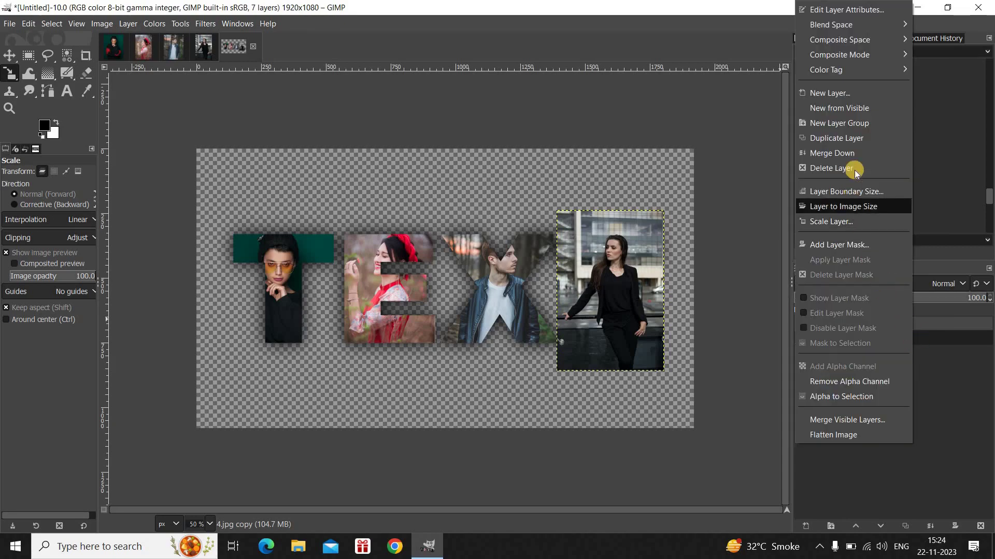
left_click(882, 154)
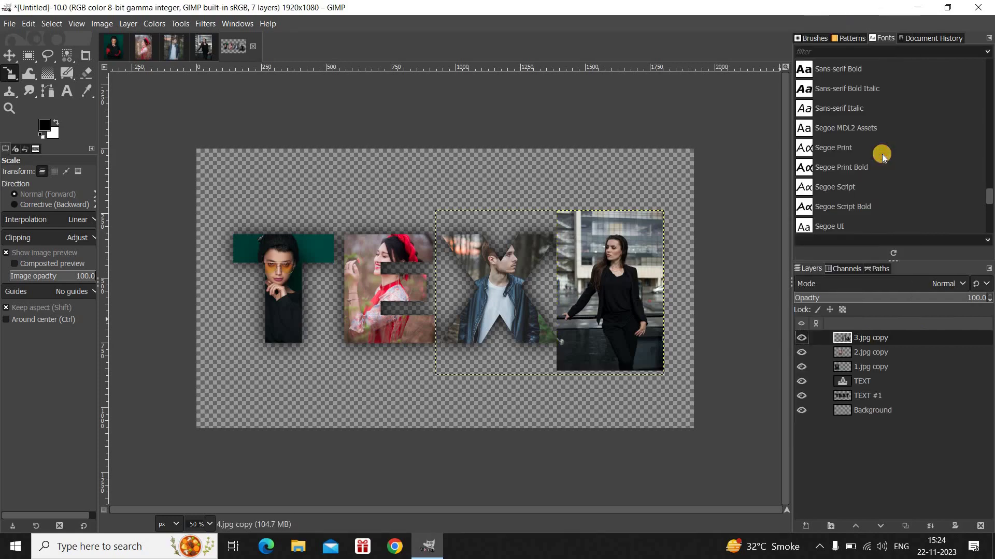
right_click(908, 335)
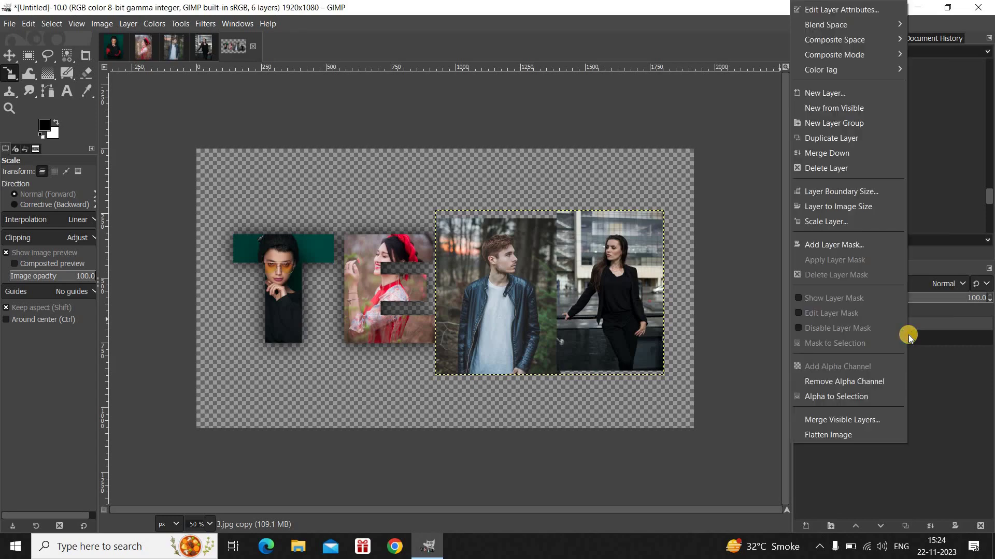
left_click(872, 154)
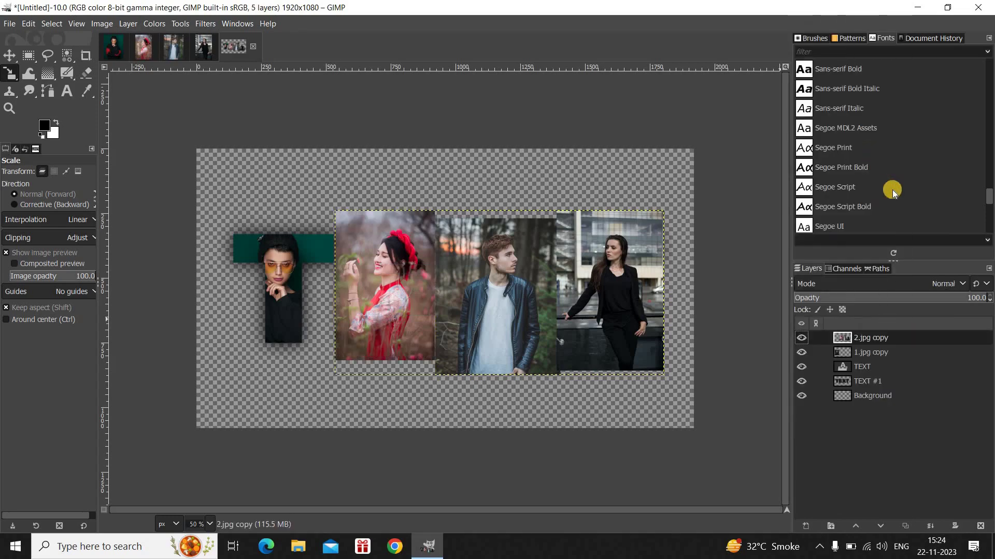
right_click(914, 340)
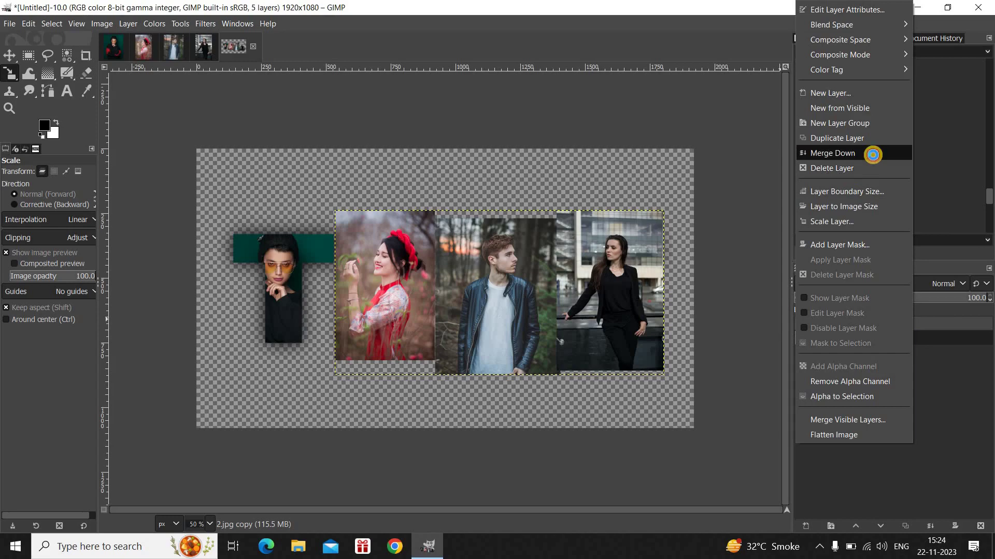
left_click(873, 153)
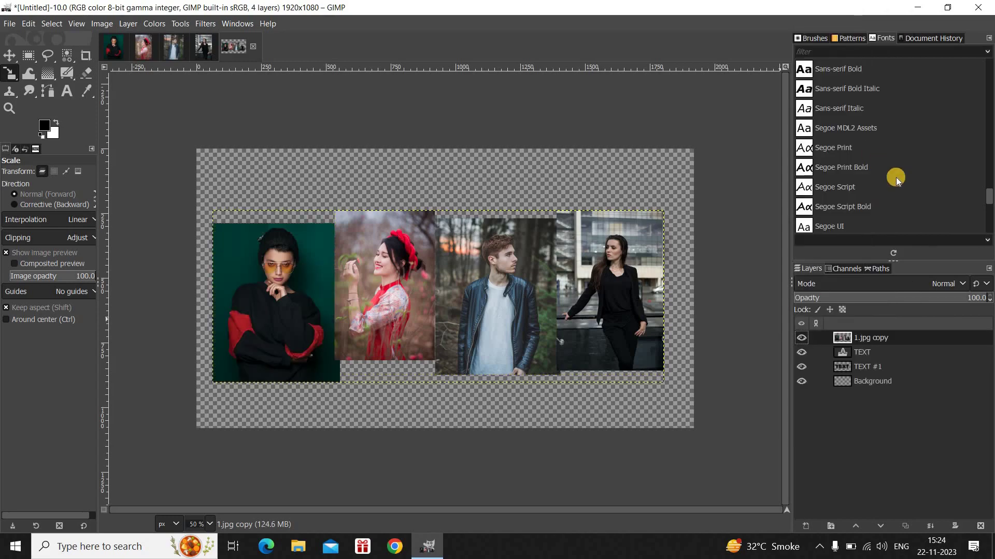
Set the merged 1.jpg copy layer's mode to Multiply and merge it down into the TEXT layer.
left_click(877, 282)
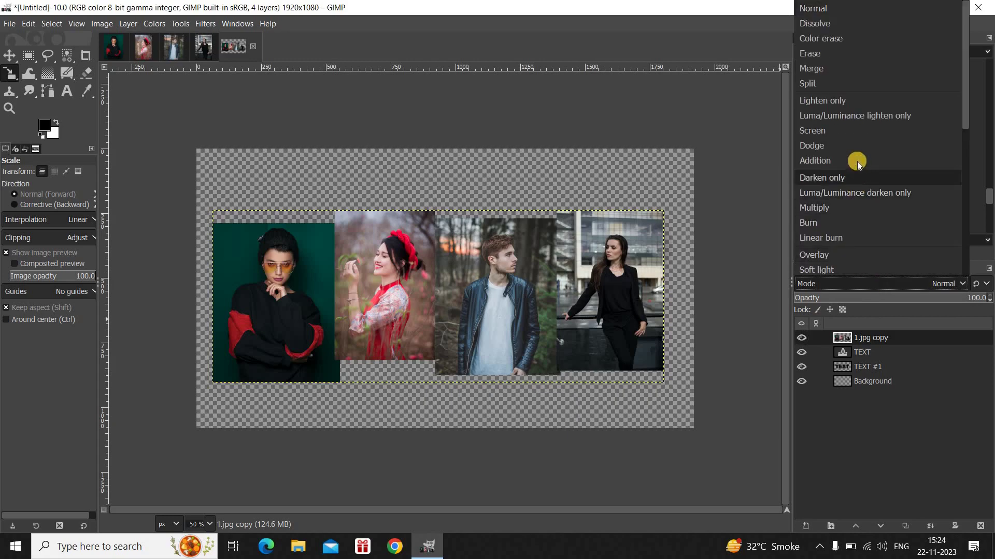
left_click(875, 208)
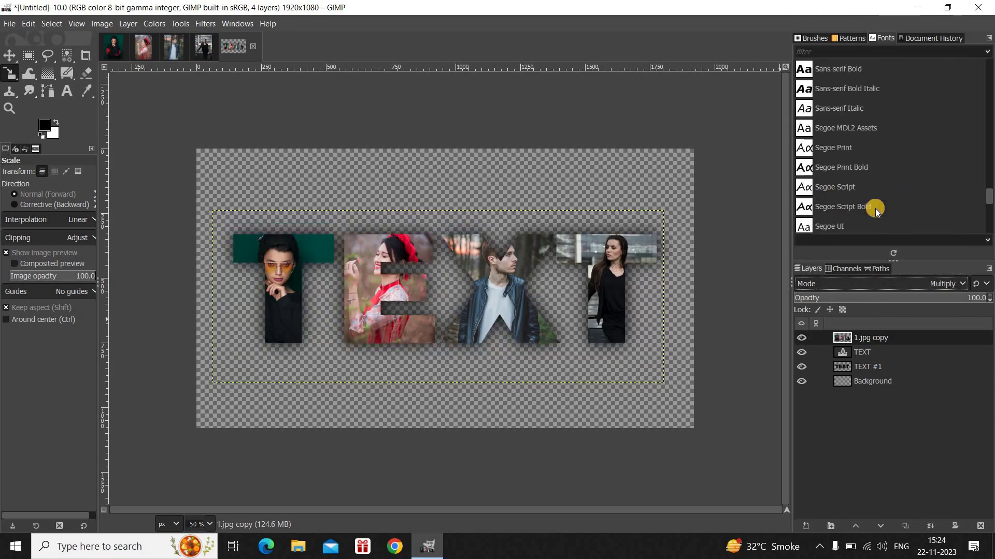
right_click(905, 335)
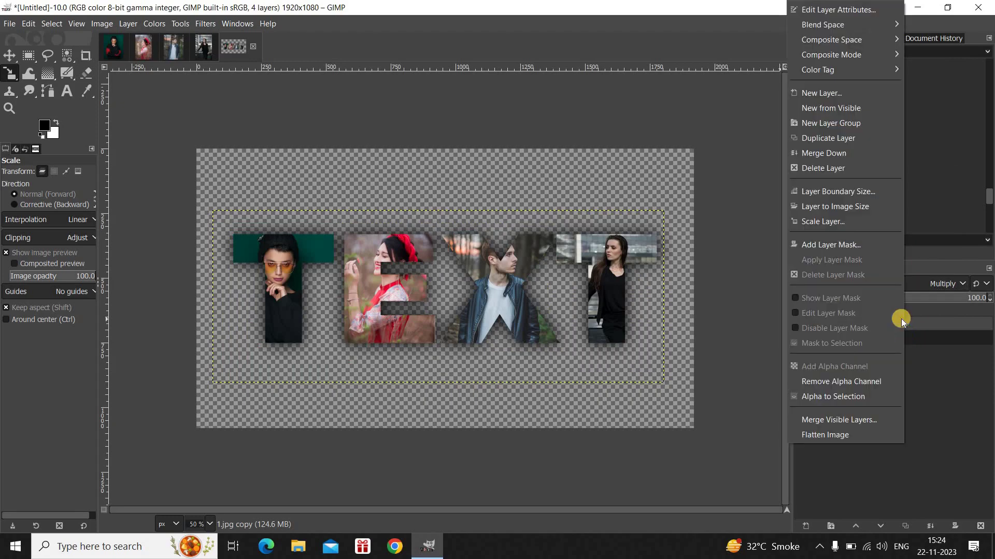
left_click(873, 150)
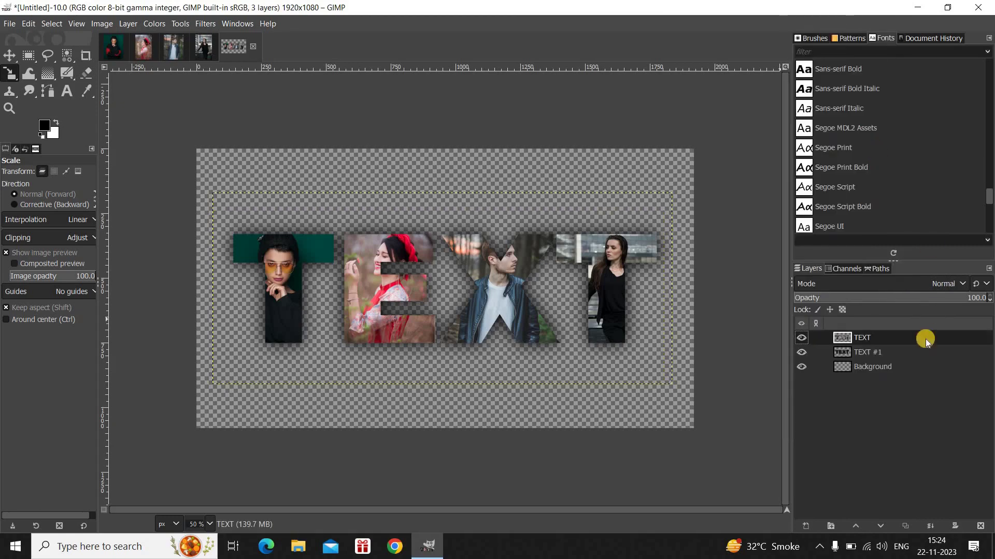
Fill the Background layer with the white background color.
left_click(911, 368)
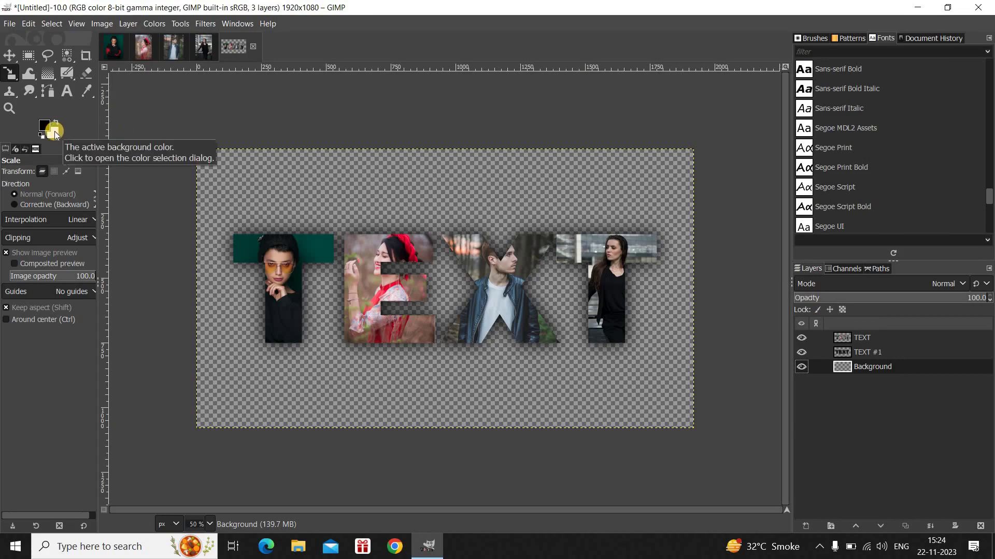
left_click(29, 24)
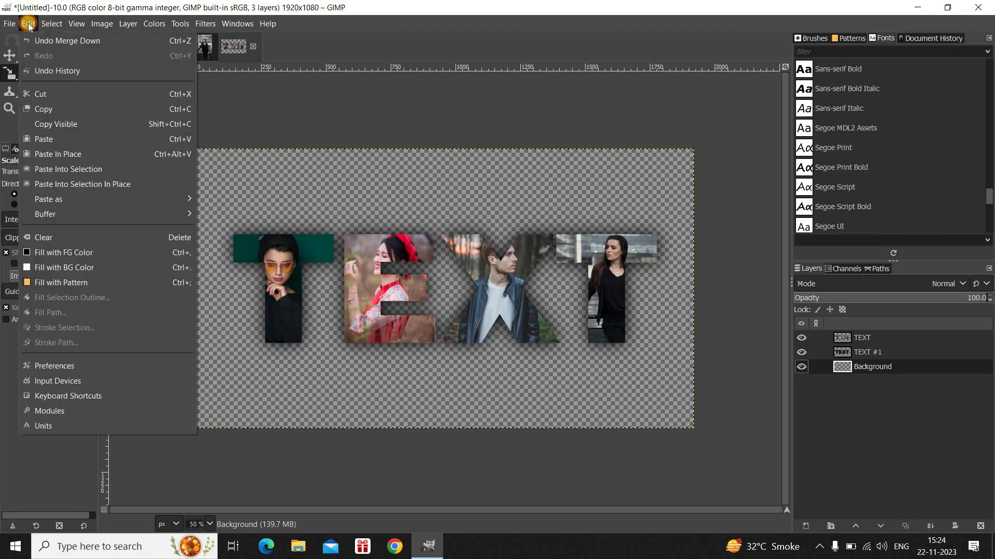
left_click(127, 269)
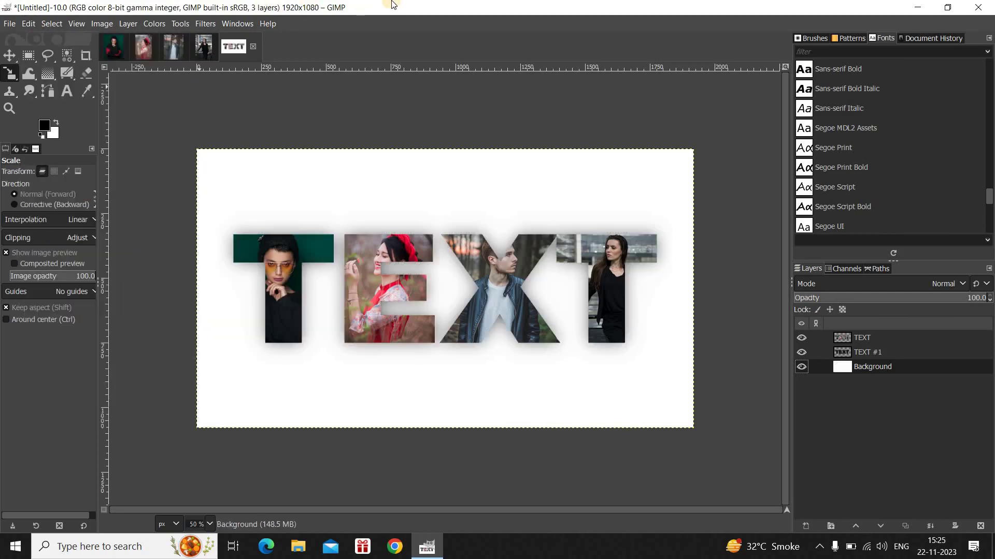